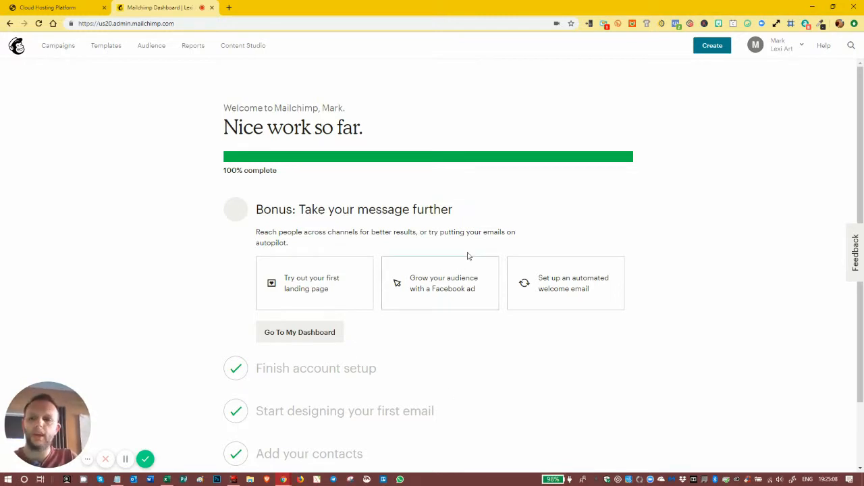
# Open the Domains page in the Mailchimp account settings
pyautogui.click(804, 45)
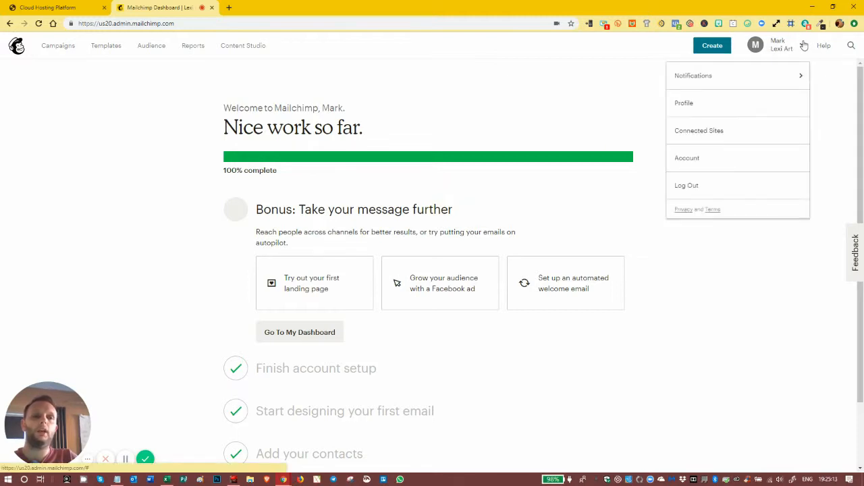
pyautogui.click(686, 161)
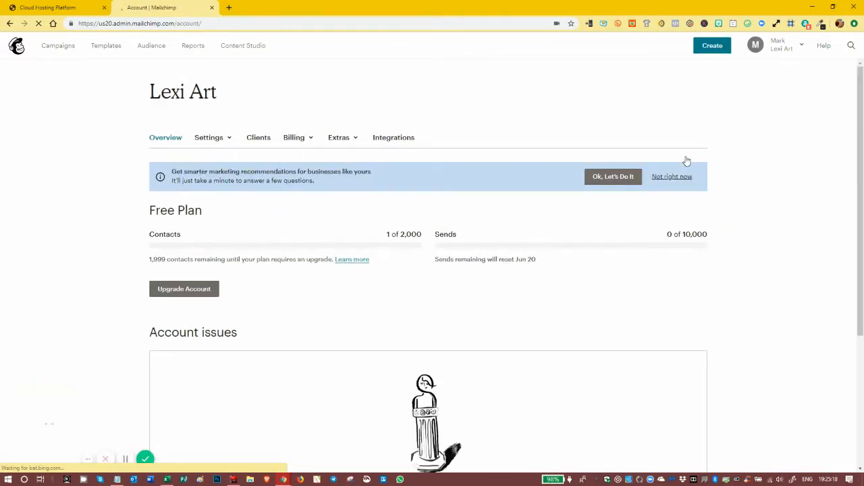
pyautogui.click(225, 139)
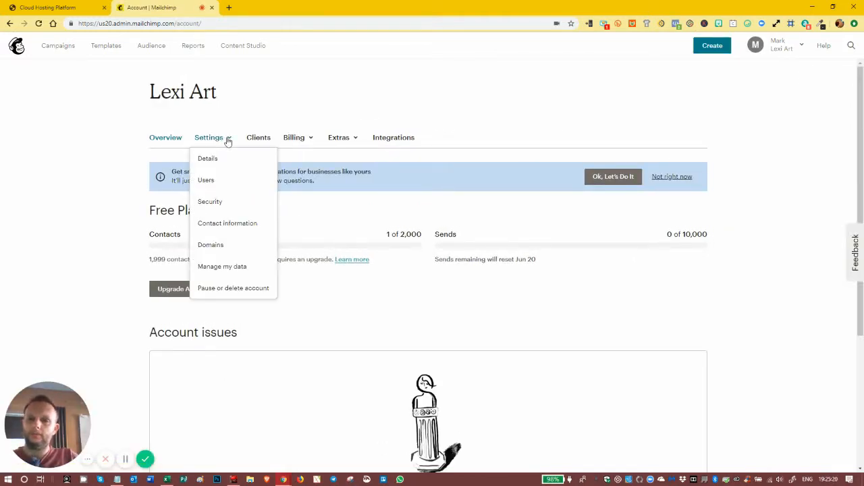
pyautogui.click(217, 248)
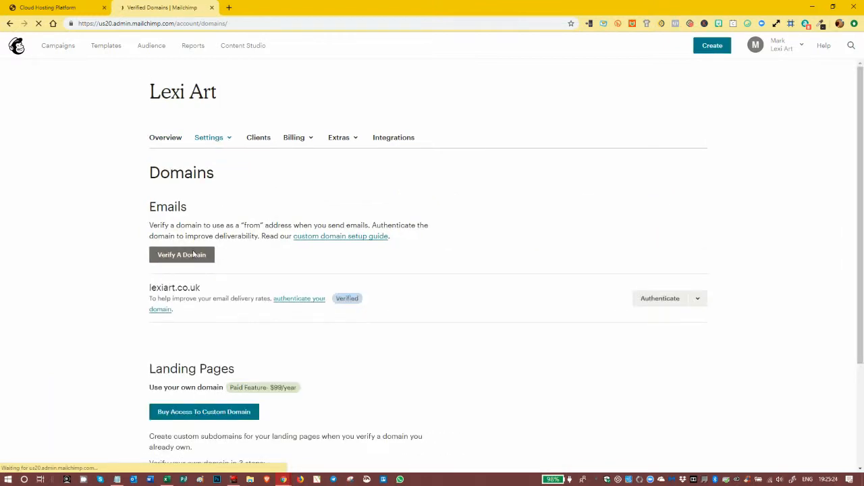
# Review the lexiart.co.uk entry under Emails, including its verification status and the note about authenticating the domain
pyautogui.scroll(-2, 129, 246)
pyautogui.scroll(1, 112, 241)
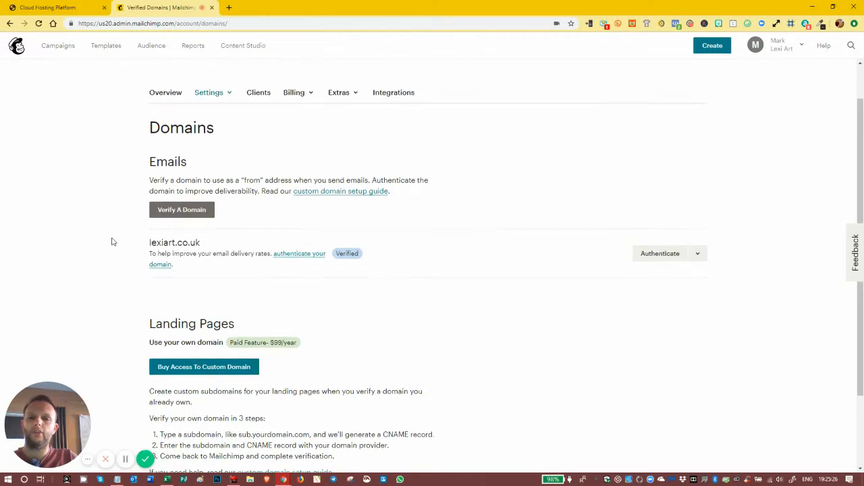
pyautogui.moveTo(199, 241); pyautogui.dragTo(157, 239)
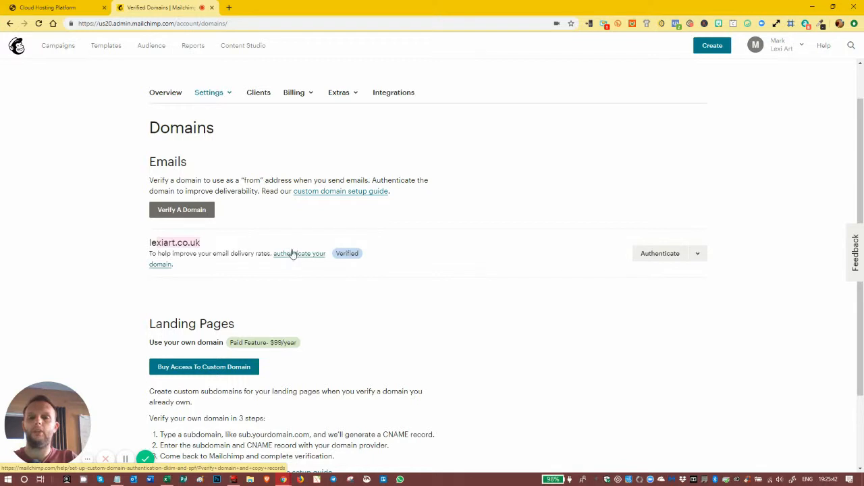
pyautogui.moveTo(150, 256); pyautogui.dragTo(192, 266)
pyautogui.moveTo(193, 266); pyautogui.dragTo(255, 252)
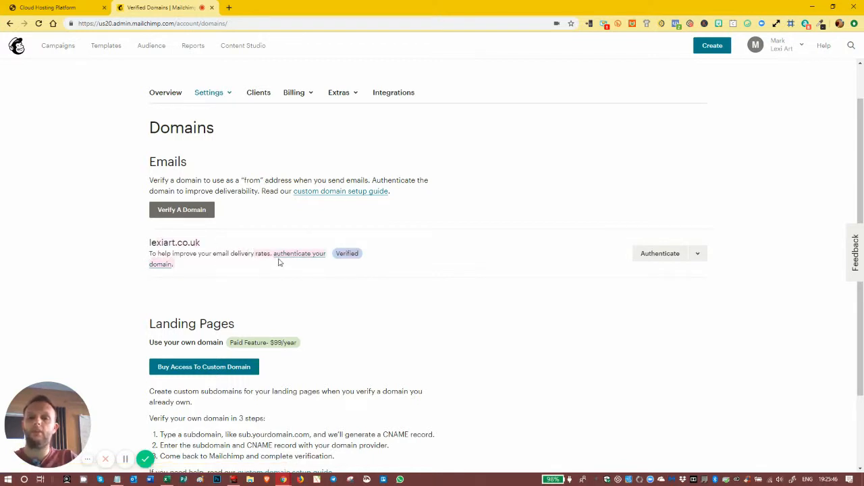
pyautogui.click(397, 291)
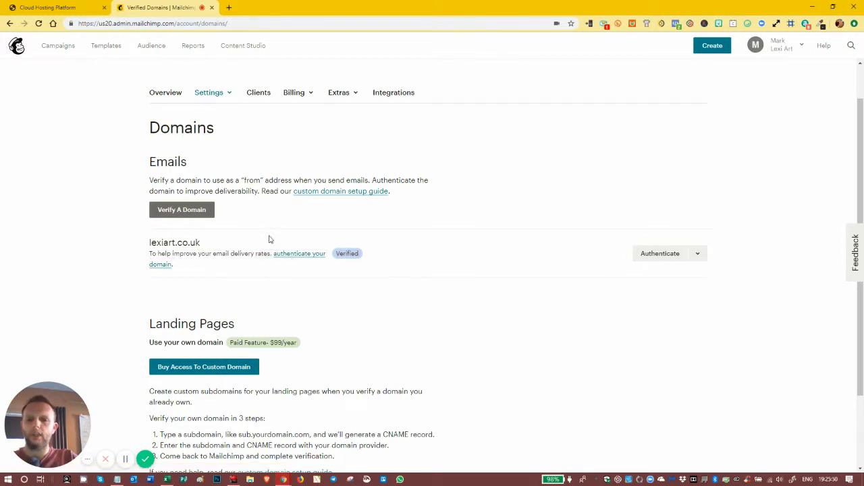
# Open the help article on authenticating the domain and examine its DKIM and SPF record examples and DNS provider instructions
pyautogui.click(291, 257)
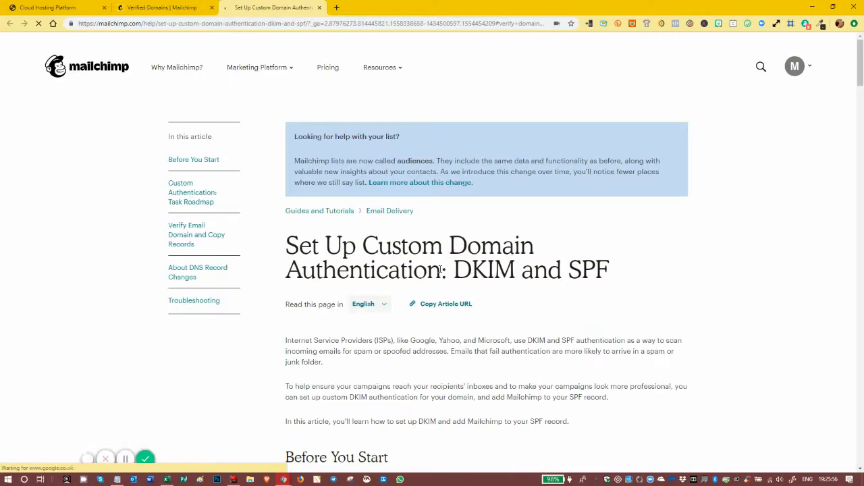
pyautogui.scroll(-10, 505, 277)
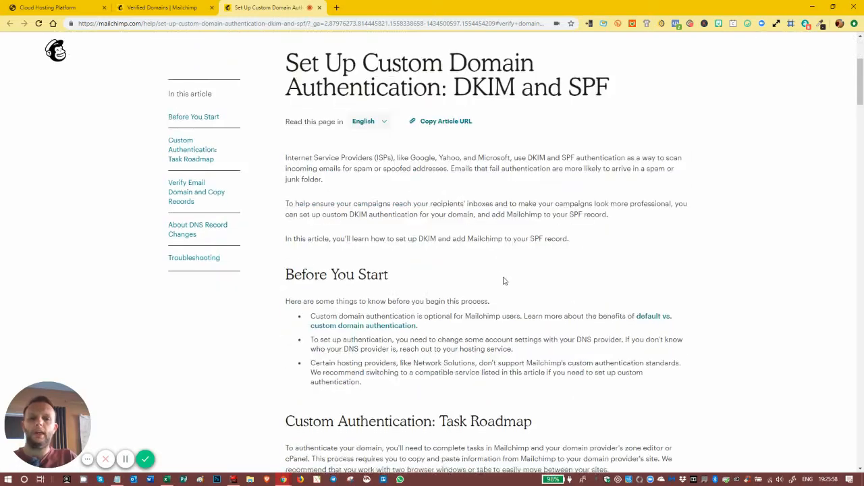
pyautogui.scroll(-15, 507, 278)
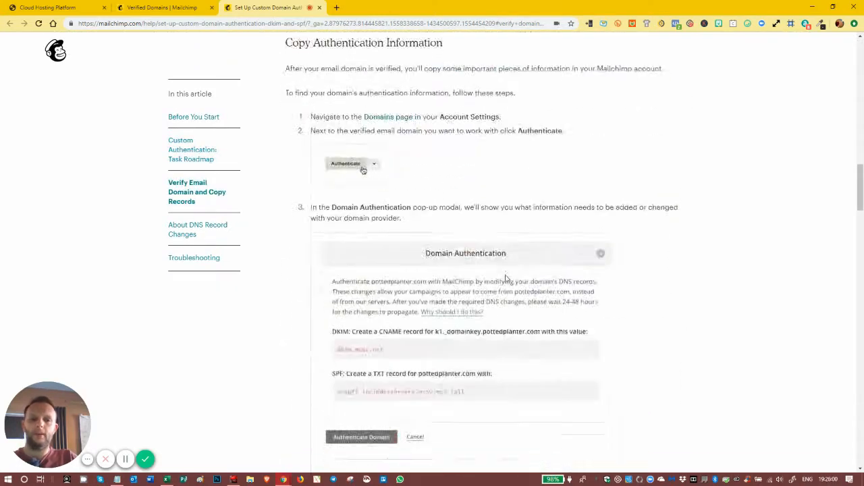
pyautogui.scroll(-10, 501, 277)
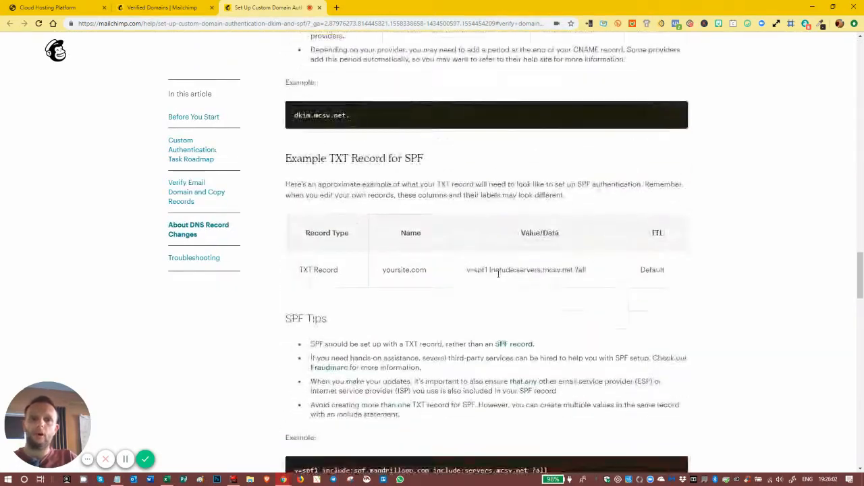
pyautogui.scroll(-15, 495, 278)
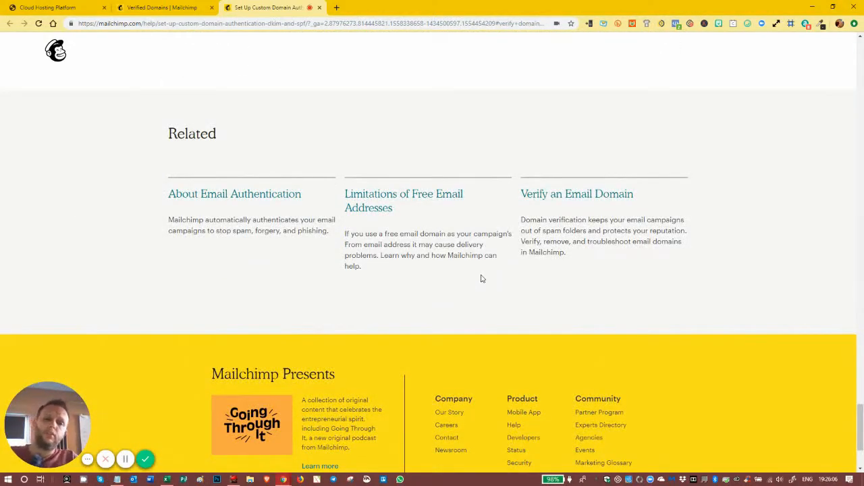
pyautogui.scroll(-3, 479, 281)
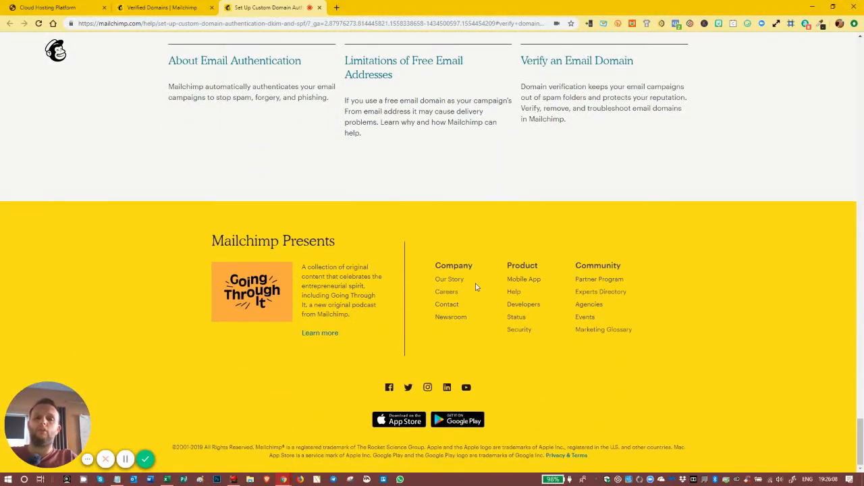
pyautogui.scroll(8, 472, 285)
pyautogui.scroll(4, 466, 291)
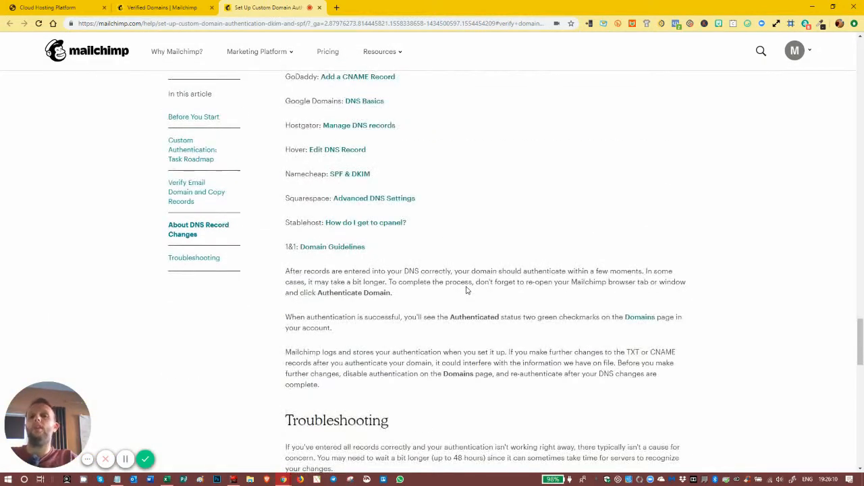
pyautogui.scroll(7, 466, 291)
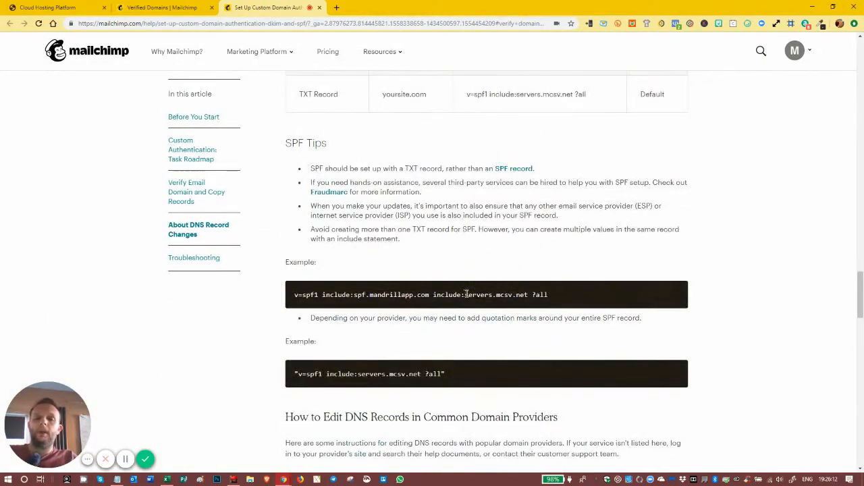
pyautogui.scroll(-3, 470, 266)
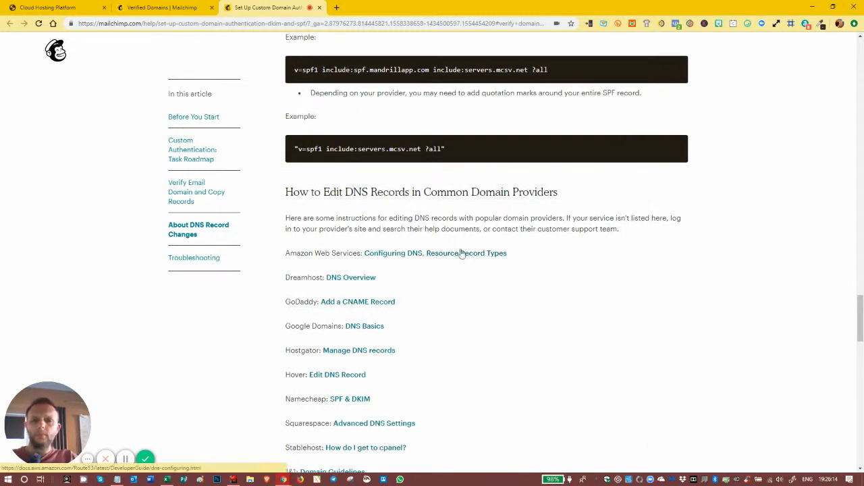
pyautogui.scroll(-1, 334, 203)
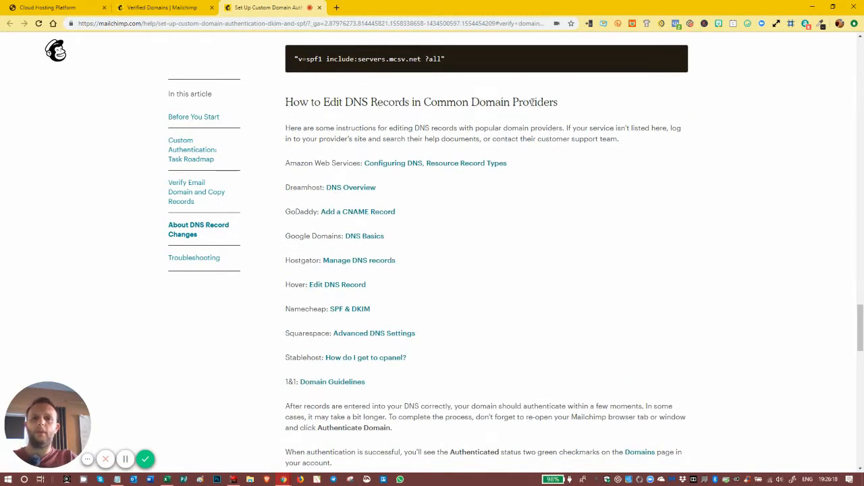
pyautogui.scroll(-1, 377, 131)
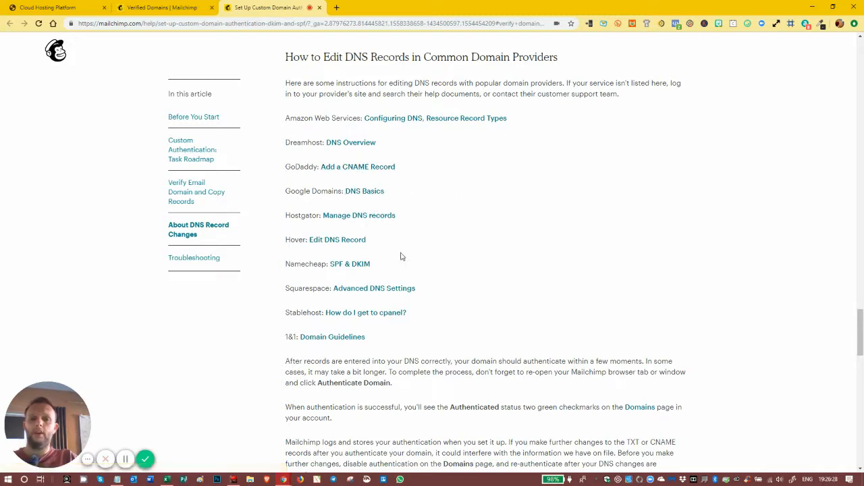
pyautogui.scroll(-1, 401, 254)
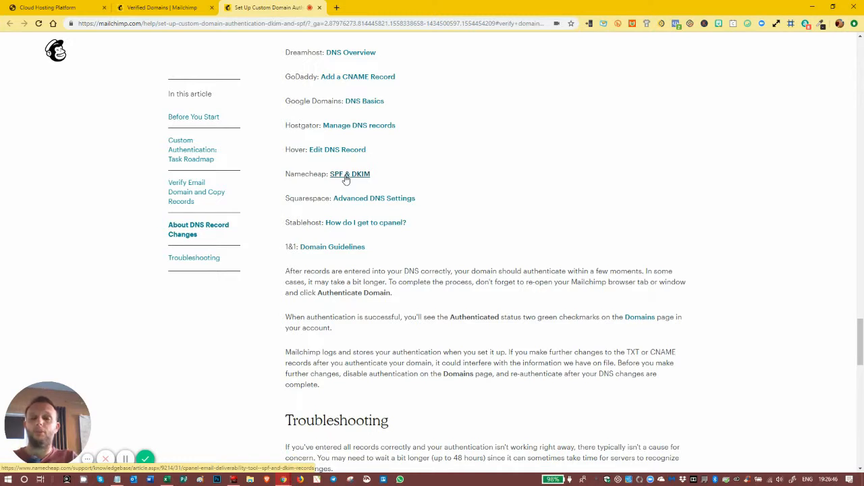
# Open Namecheap's SPF & DKIM guide from the provider list and examine where cPanel's Email Deliverability tool is found
pyautogui.click(346, 179)
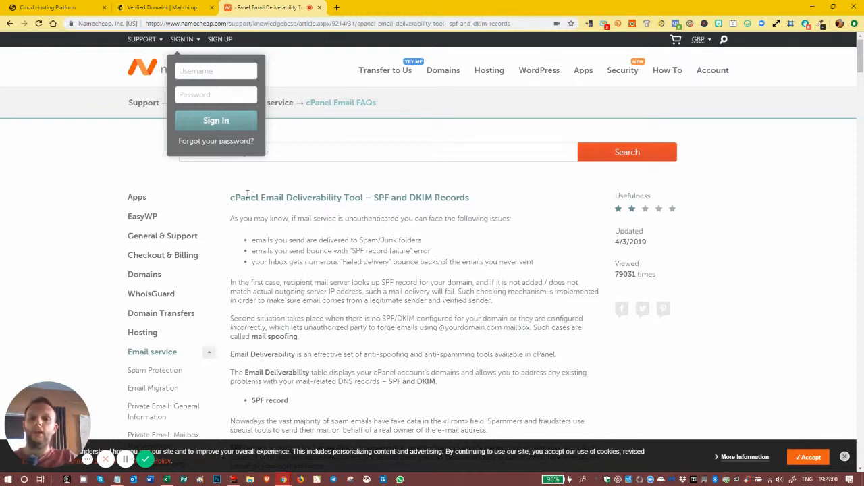
pyautogui.click(9, 23)
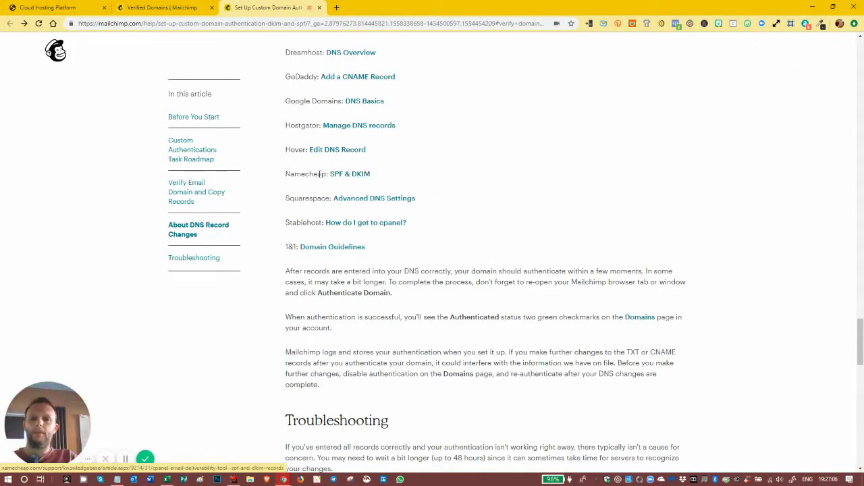
pyautogui.click(350, 175)
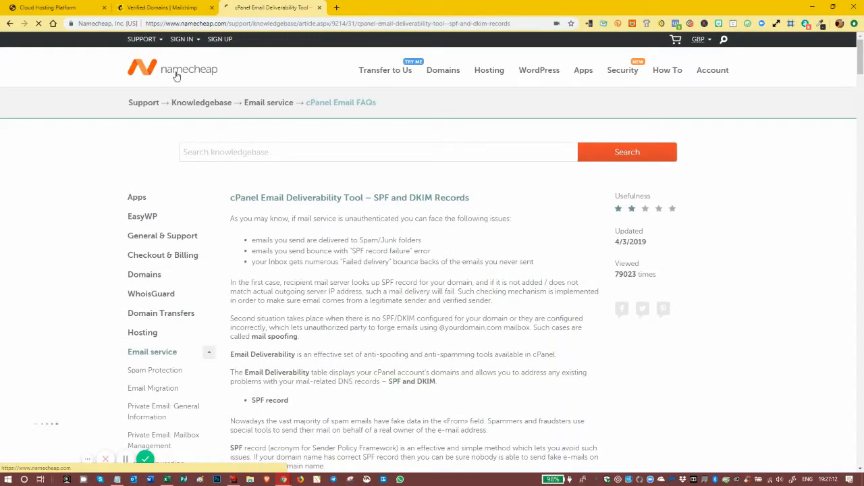
pyautogui.scroll(-1, 324, 217)
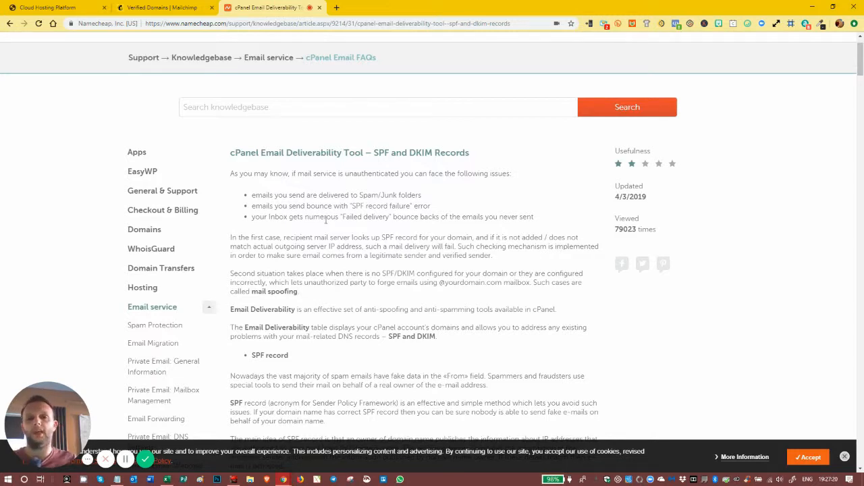
pyautogui.scroll(-6, 303, 205)
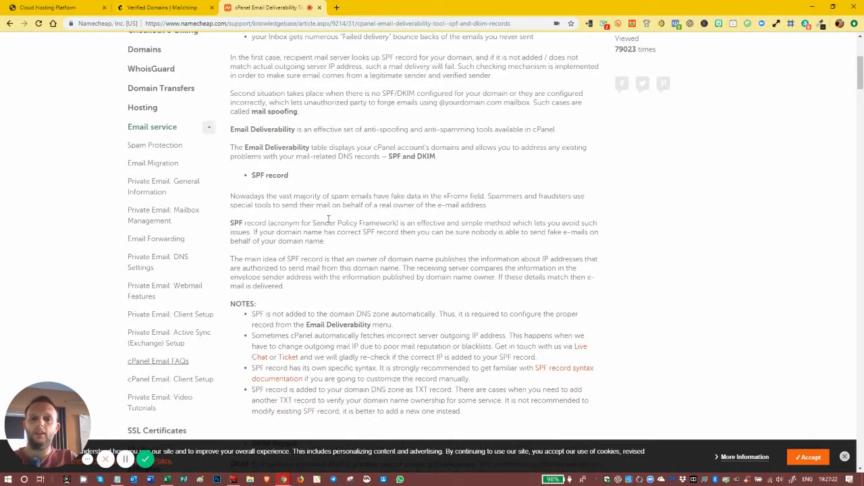
pyautogui.scroll(-4, 394, 222)
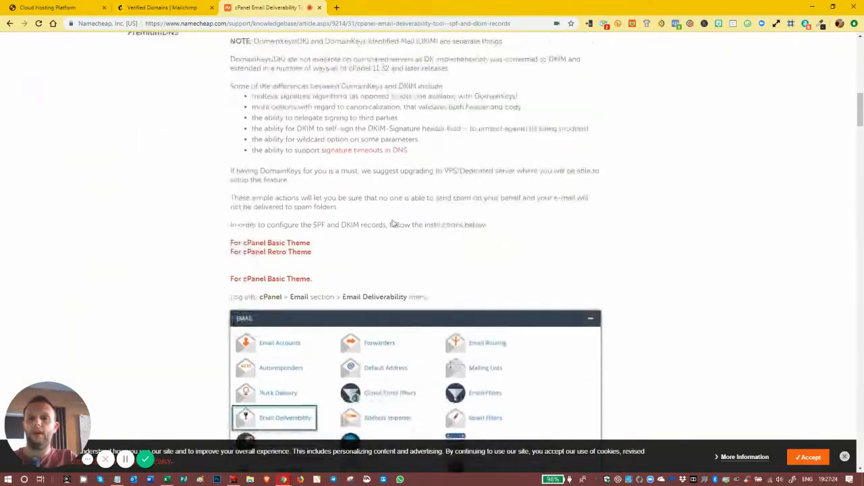
pyautogui.scroll(-3, 430, 217)
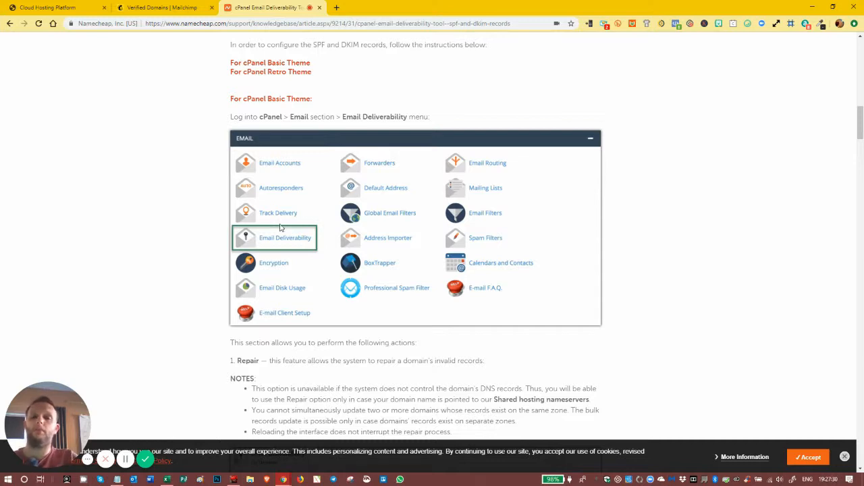
pyautogui.scroll(-1, 304, 226)
pyautogui.scroll(-1, 301, 228)
pyautogui.scroll(3, 302, 229)
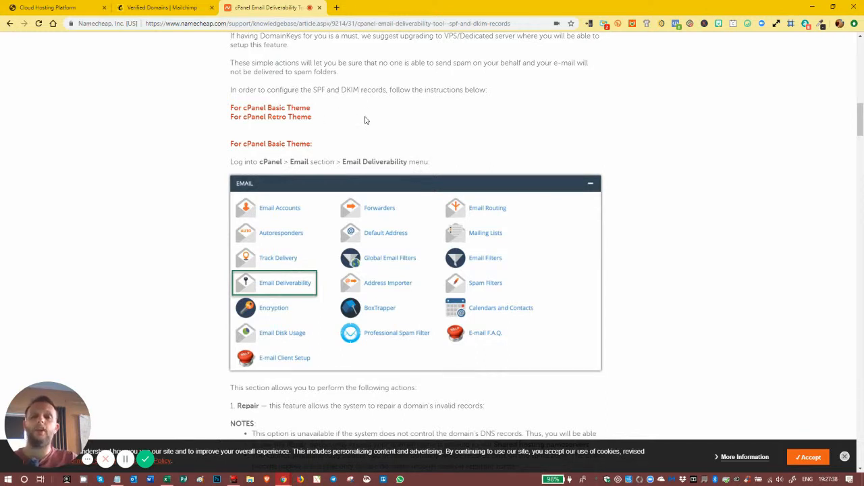
pyautogui.scroll(-2, 284, 125)
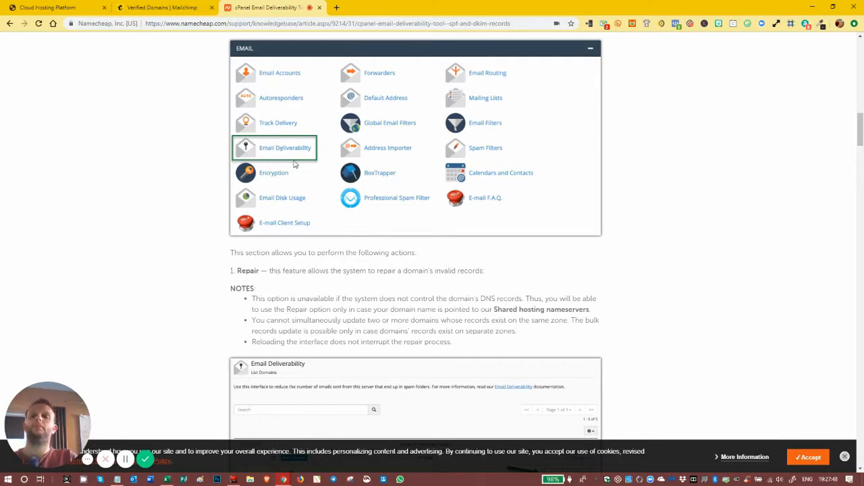
# Return to the Mailchimp Domains page and look over the email domain and landing page sections
pyautogui.click(156, 12)
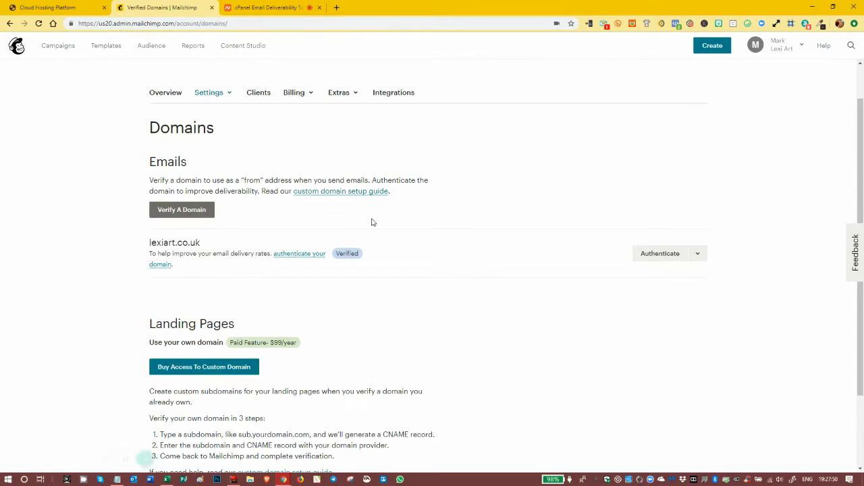
pyautogui.scroll(-3, 370, 222)
pyautogui.scroll(2, 370, 222)
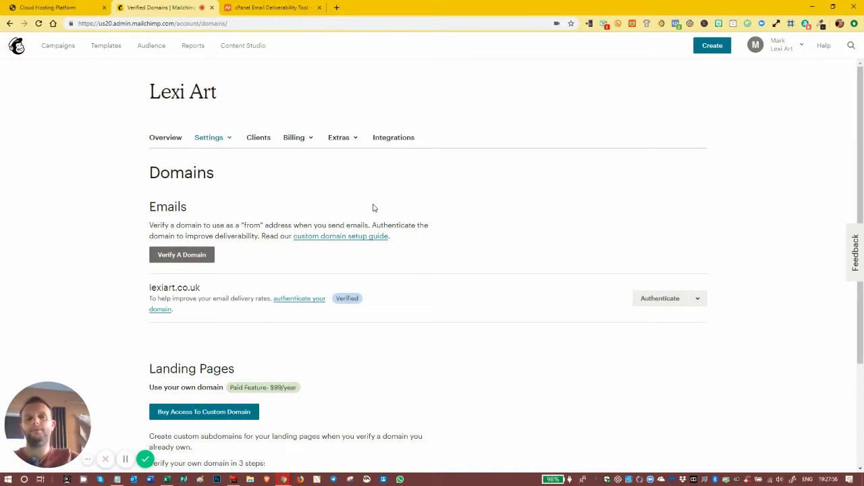
pyautogui.scroll(-2, 374, 208)
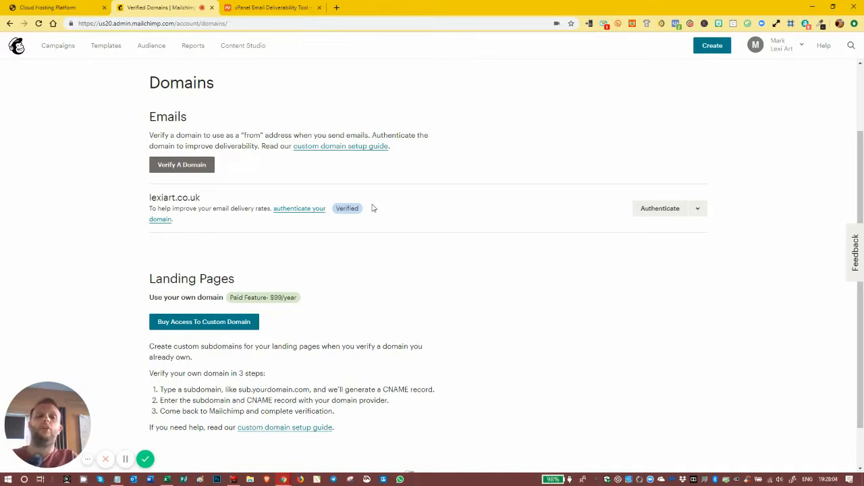
# Switch to the TSOHOST Cloud Hosting Platform, dismiss the save-password prompt and open the management page for lexiart.co.uk
pyautogui.click(57, 7)
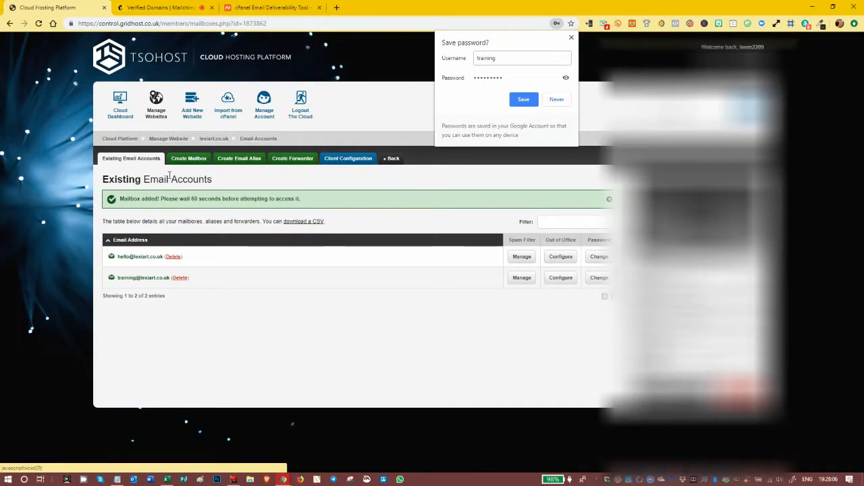
pyautogui.click(571, 37)
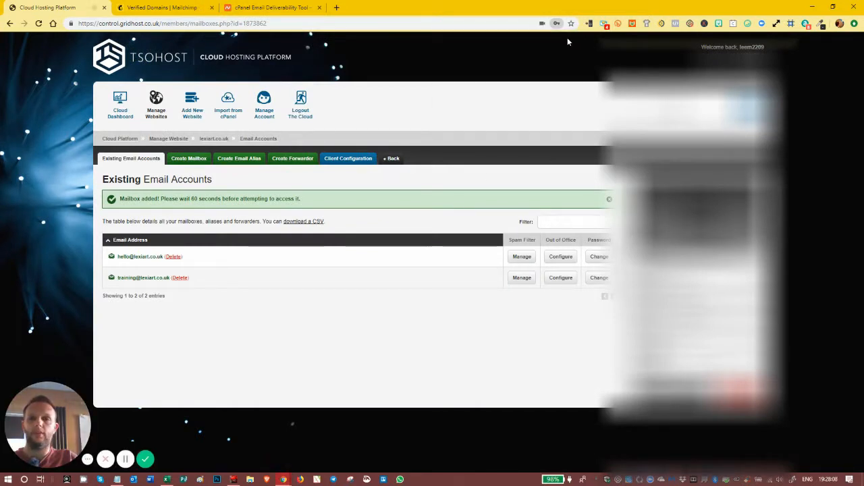
pyautogui.click(217, 139)
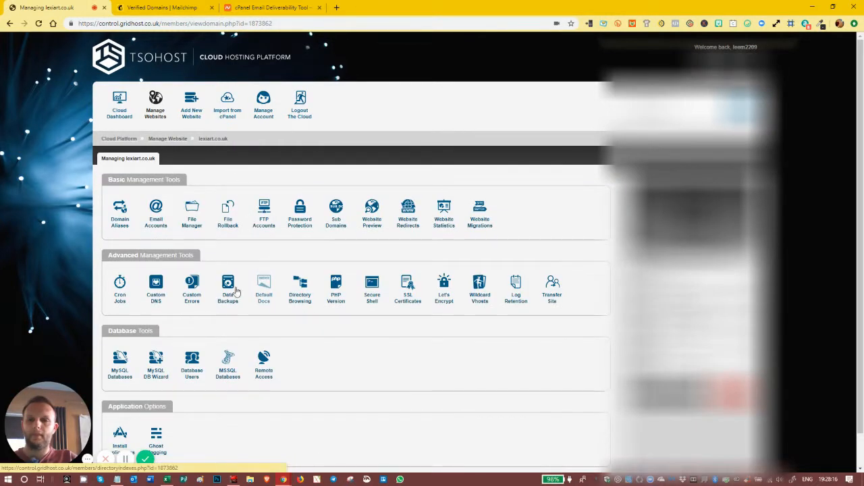
# Open the Custom DNS tool for lexiart.co.uk and look over its current DNS records
pyautogui.click(158, 289)
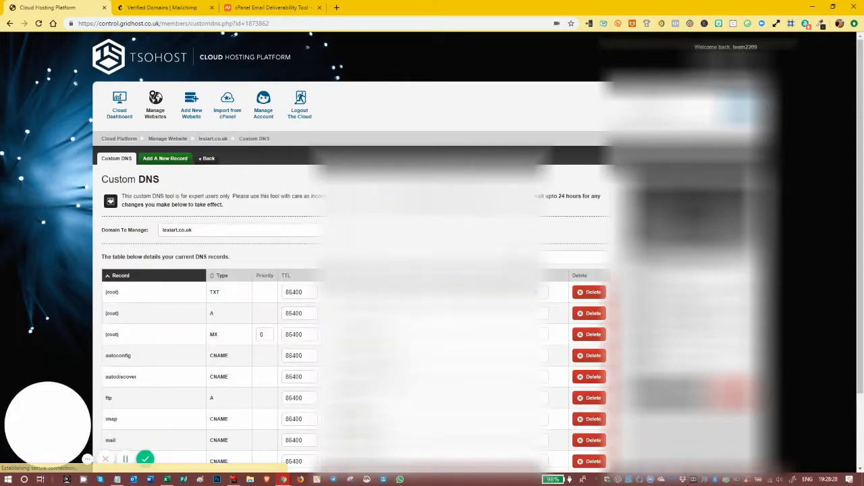
pyautogui.scroll(-2, 432, 270)
pyautogui.scroll(2, 432, 270)
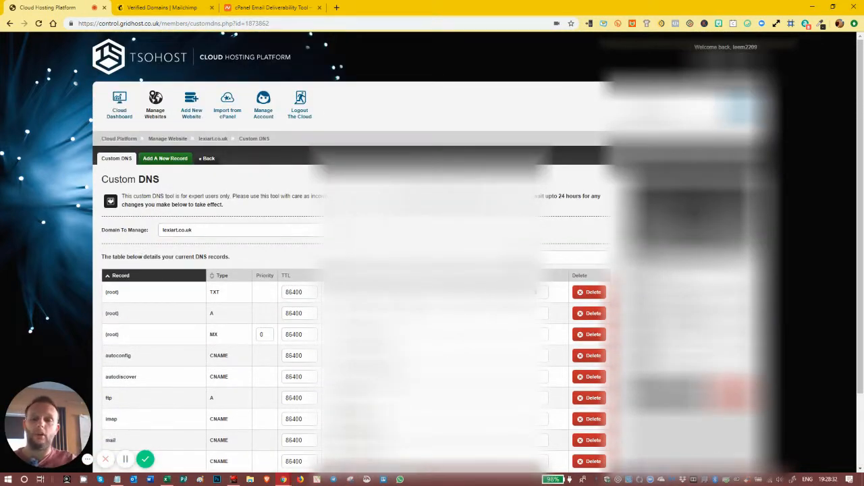
# Switch to the Mailchimp Domains page and open the authentication details for lexiart.co.uk
pyautogui.click(150, 8)
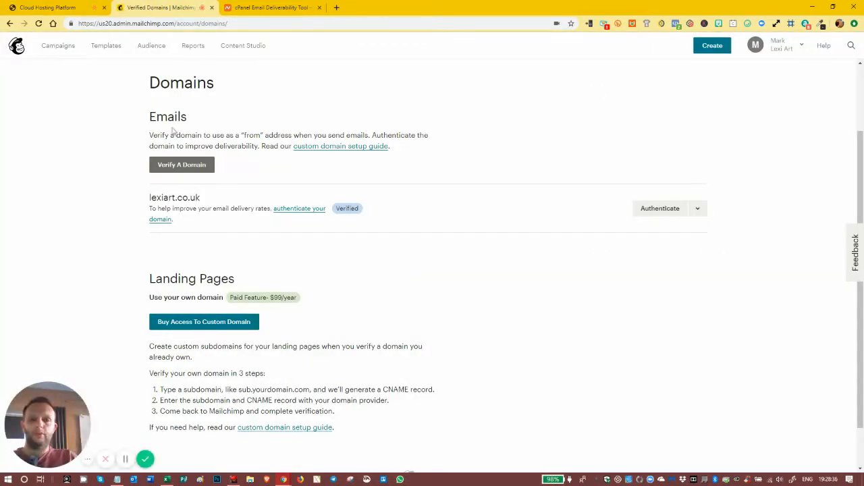
pyautogui.click(661, 209)
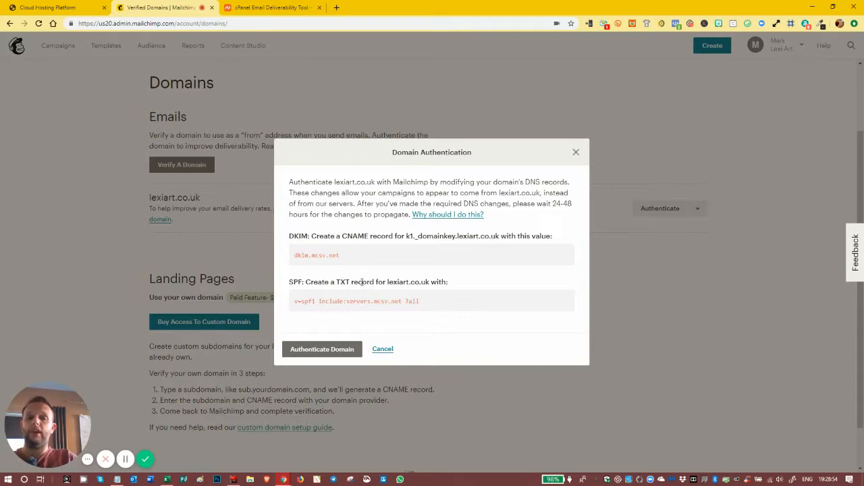
# Switch to the custom domain authentication help article and examine the task roadmap's DKIM and SPF record instructions
pyautogui.click(270, 8)
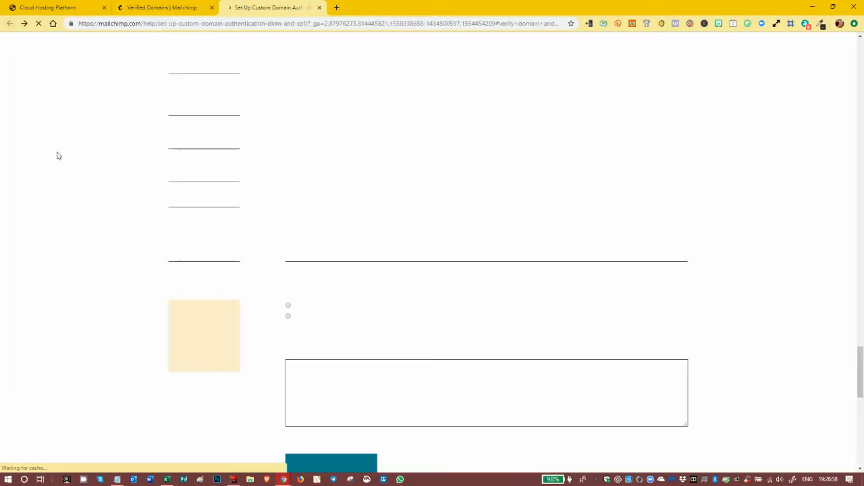
pyautogui.scroll(15, 568, 262)
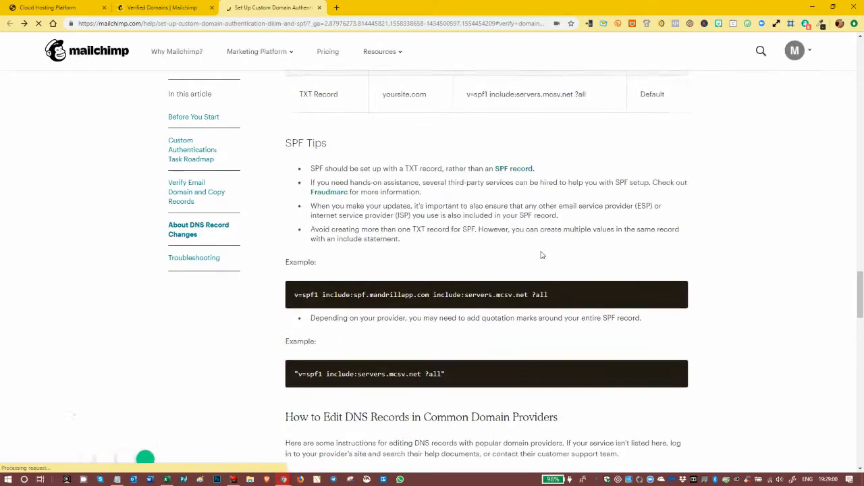
pyautogui.scroll(-5, 540, 250)
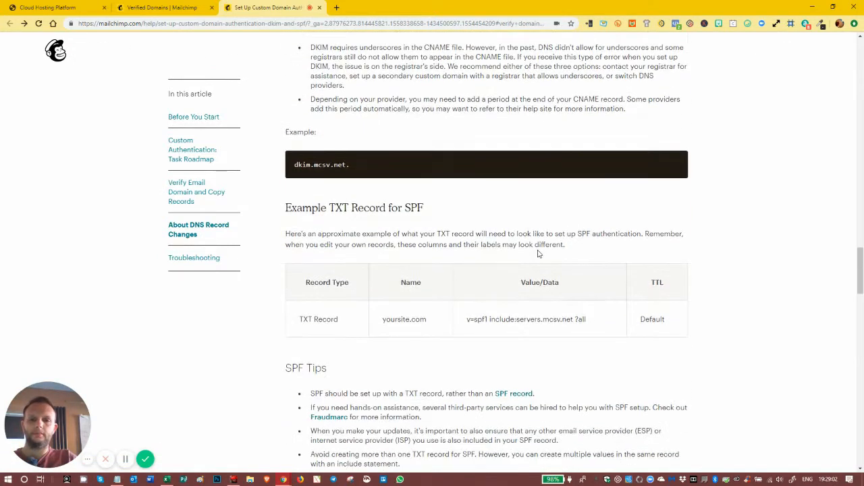
pyautogui.scroll(8, 453, 188)
pyautogui.scroll(15, 448, 189)
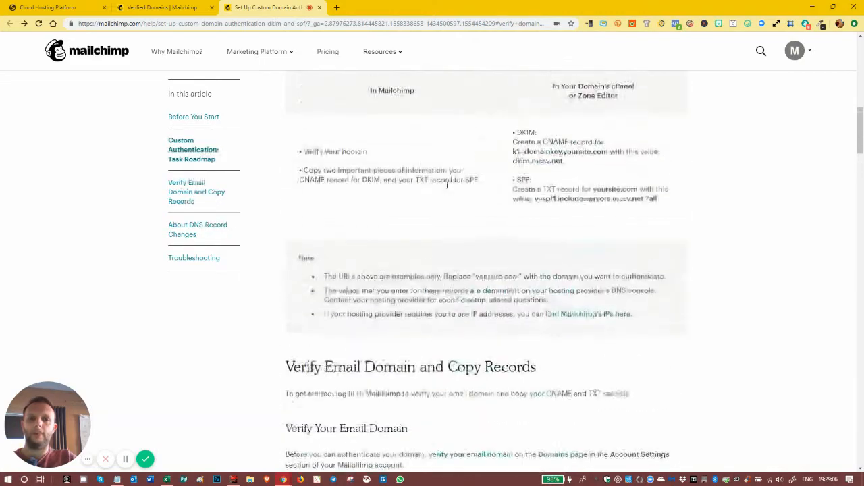
pyautogui.scroll(2, 451, 196)
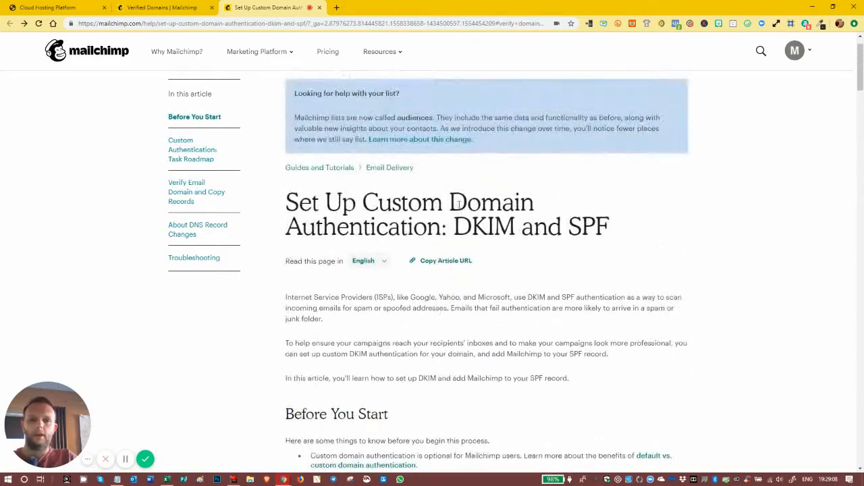
pyautogui.scroll(-9, 459, 219)
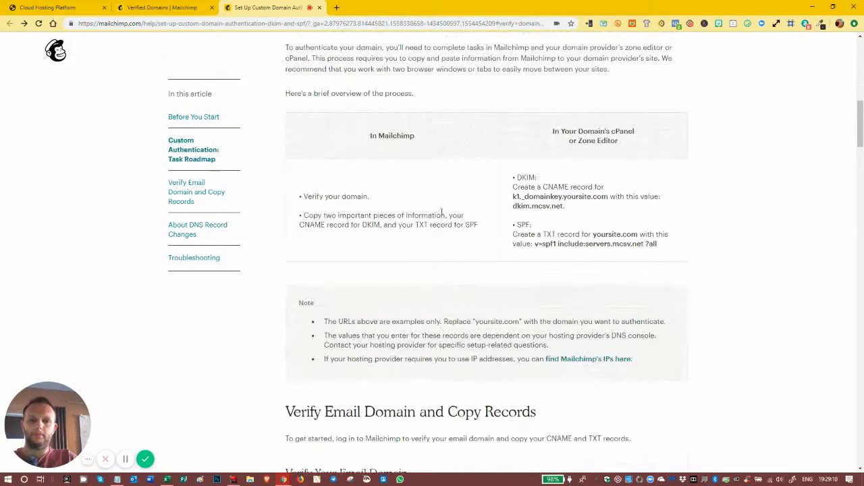
pyautogui.scroll(1, 442, 215)
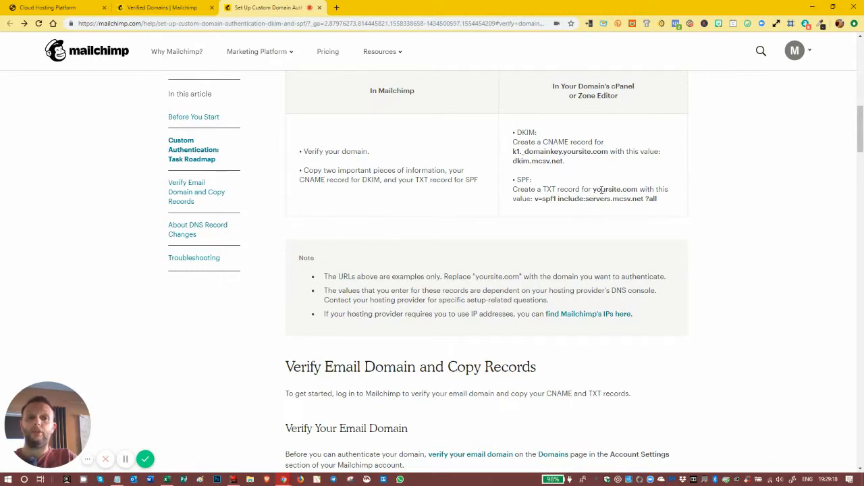
# Read through the article's sections on copying authentication information, DNS record examples, domain providers and troubleshooting
pyautogui.scroll(-2, 445, 313)
pyautogui.scroll(-3, 445, 311)
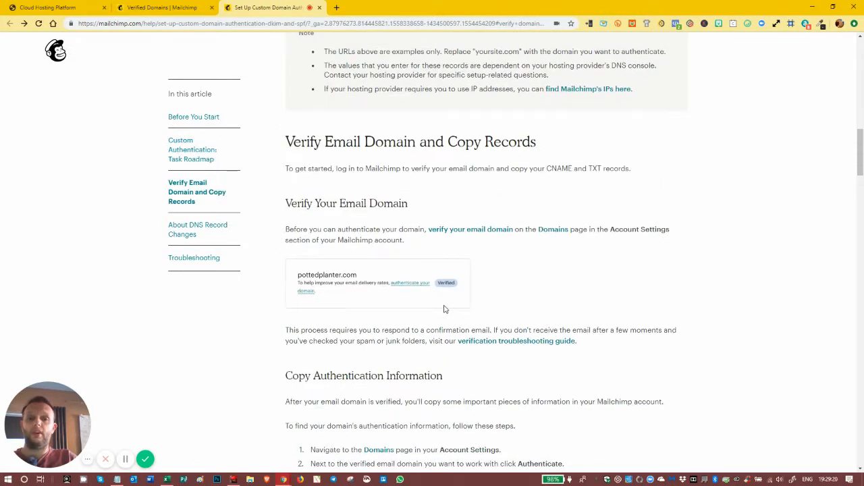
pyautogui.scroll(-1, 426, 217)
pyautogui.scroll(-8, 432, 240)
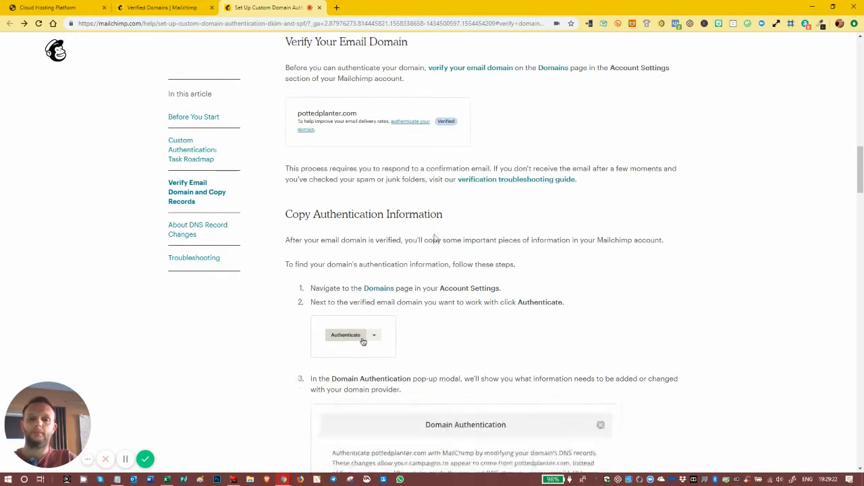
pyautogui.scroll(-8, 431, 242)
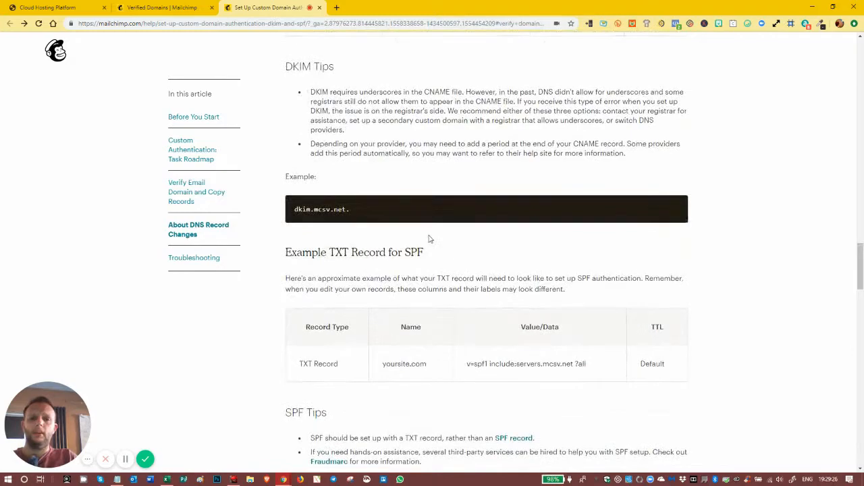
pyautogui.scroll(-7, 429, 239)
pyautogui.scroll(-2, 427, 235)
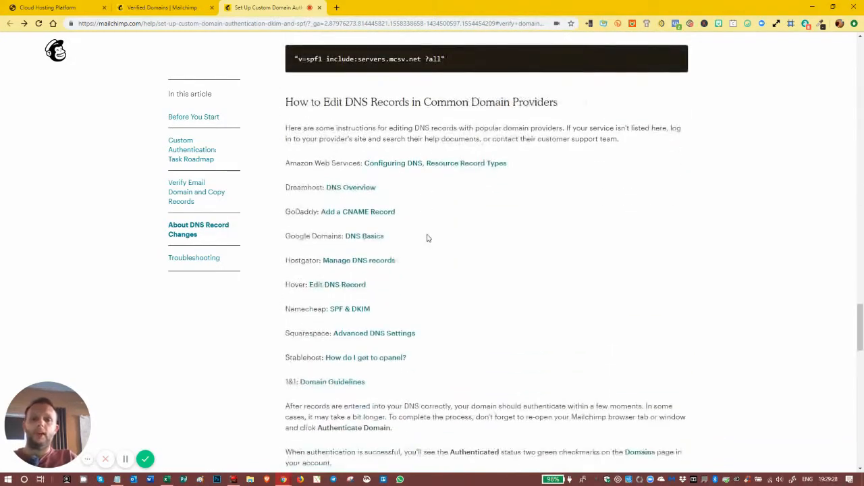
pyautogui.scroll(-2, 425, 239)
pyautogui.scroll(-4, 426, 238)
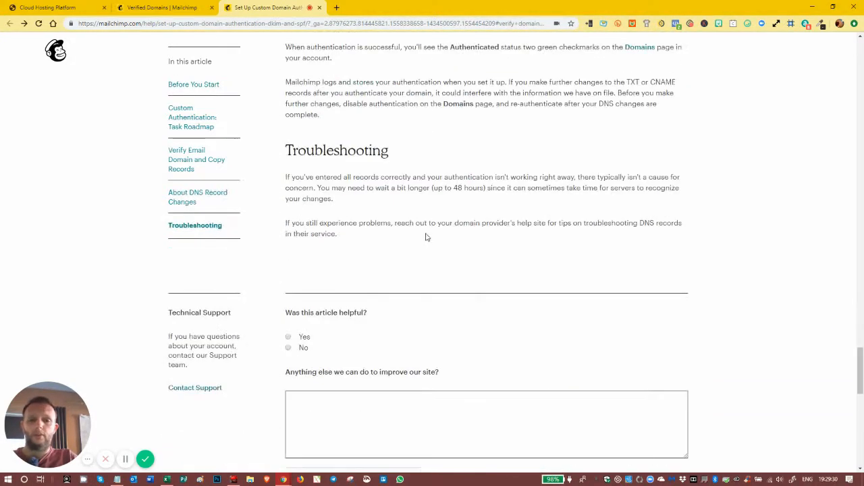
pyautogui.scroll(5, 396, 162)
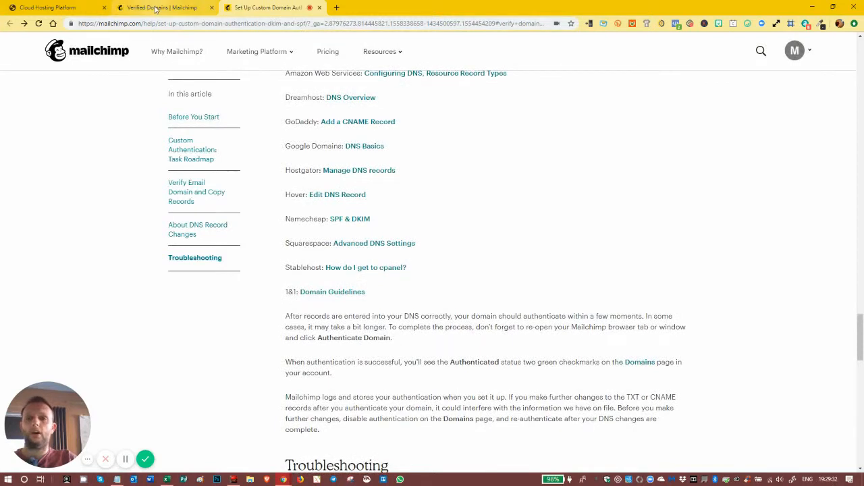
# Return to Mailchimp, copy the DKIM record name k1._domainkey.lexiart.co.uk, and close and reopen the Domain Authentication details
pyautogui.click(162, 8)
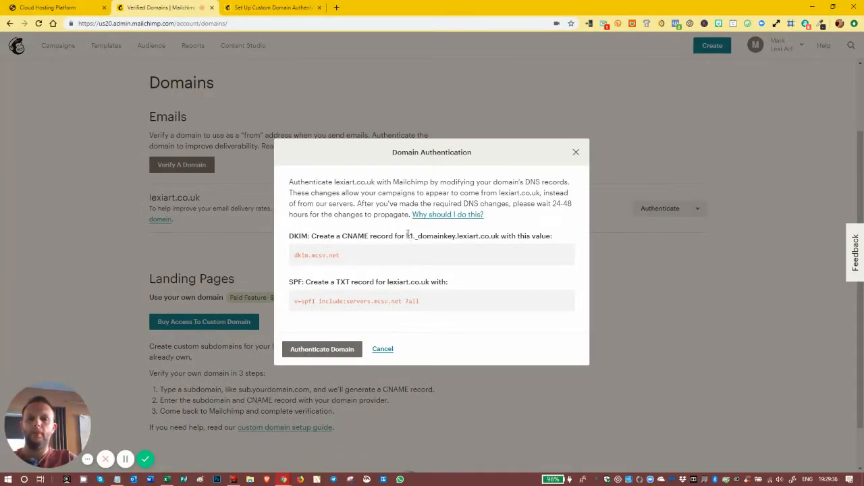
pyautogui.moveTo(407, 235); pyautogui.dragTo(498, 239)
pyautogui.hotkey('ctrl', 'c')
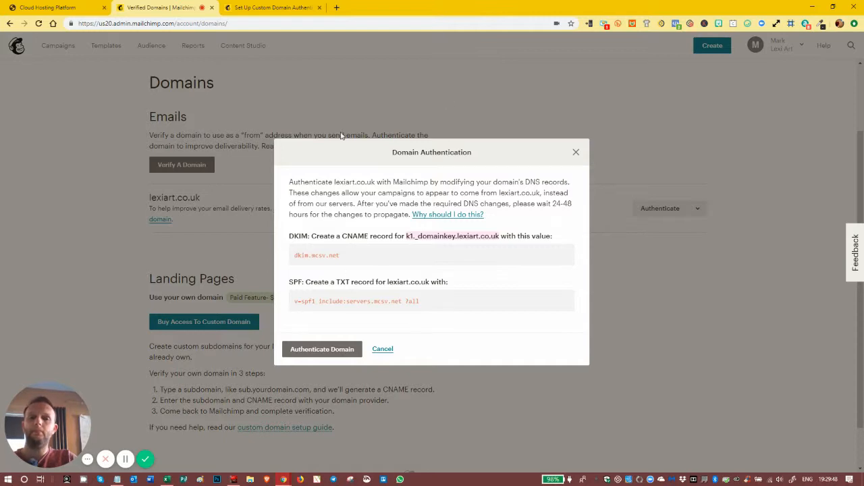
pyautogui.click(576, 152)
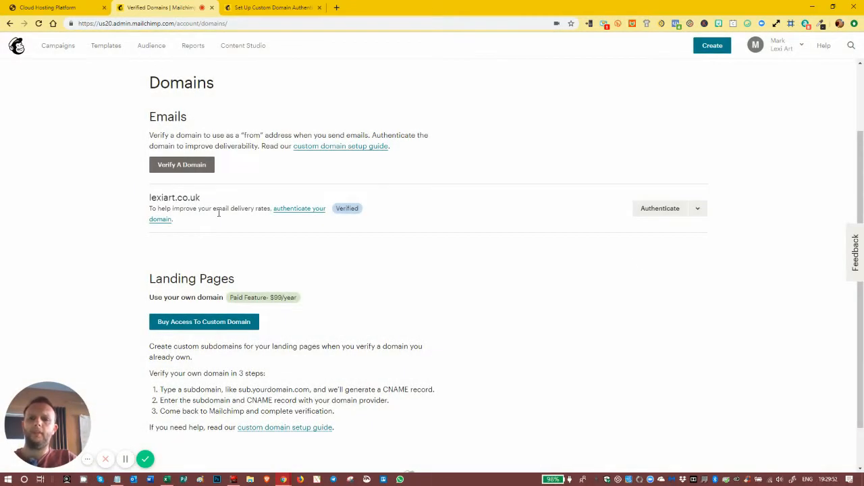
pyautogui.click(649, 209)
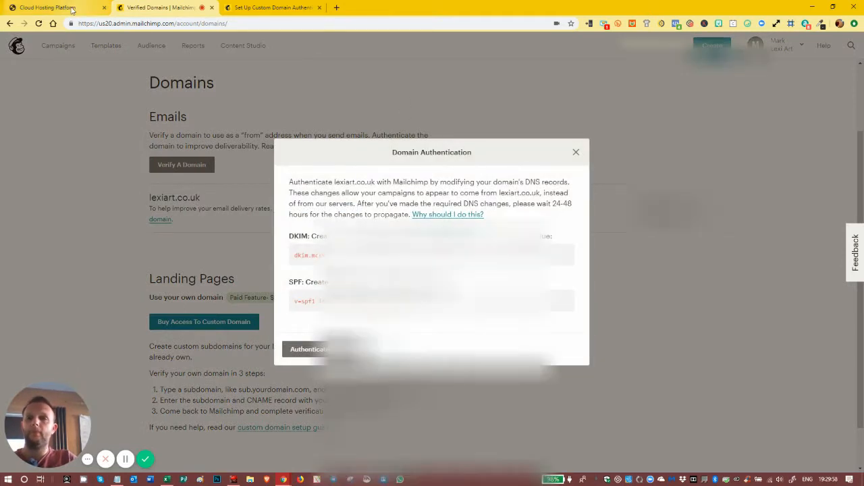
# Switch to the TSOHOST Custom DNS page and open the form for adding a new record
pyautogui.click(72, 9)
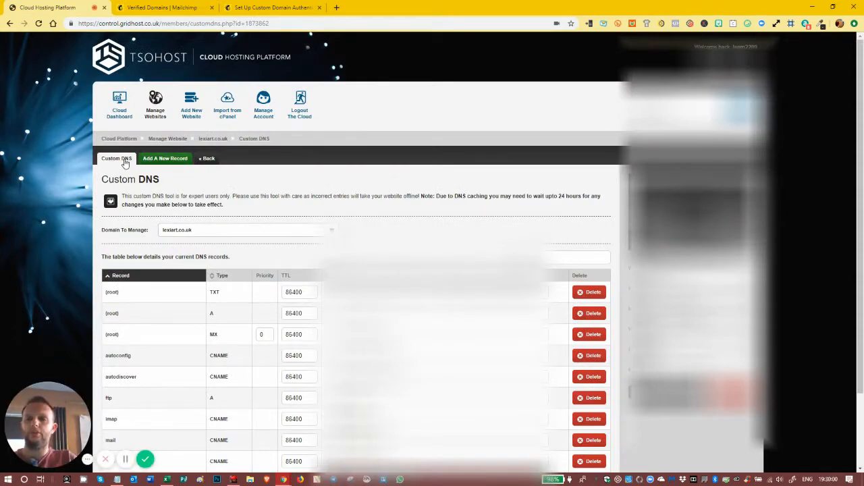
pyautogui.click(167, 165)
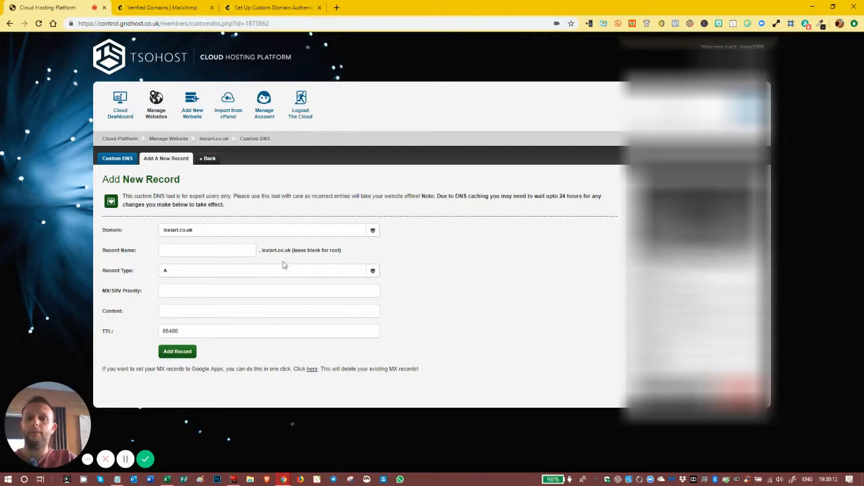
# Copy k1._domainkey.lexiart.co.uk from Mailchimp's DKIM instructions into the new TSOHOST record's name
pyautogui.click(189, 8)
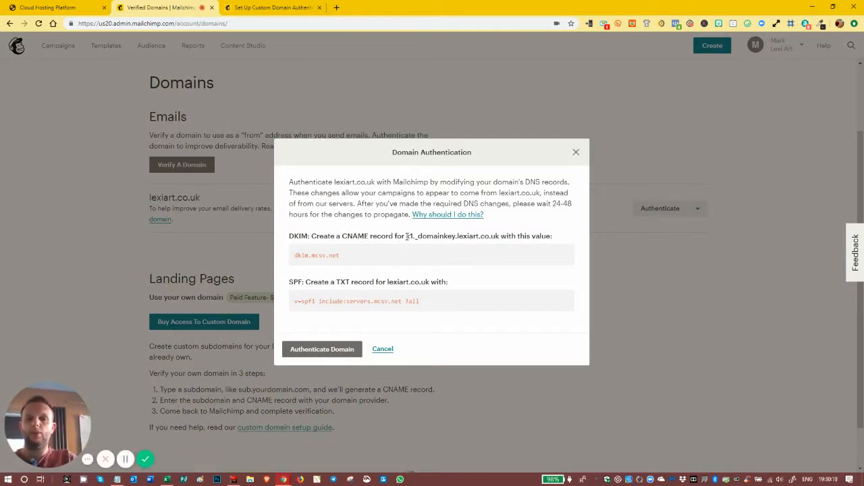
pyautogui.moveTo(408, 235); pyautogui.dragTo(493, 239)
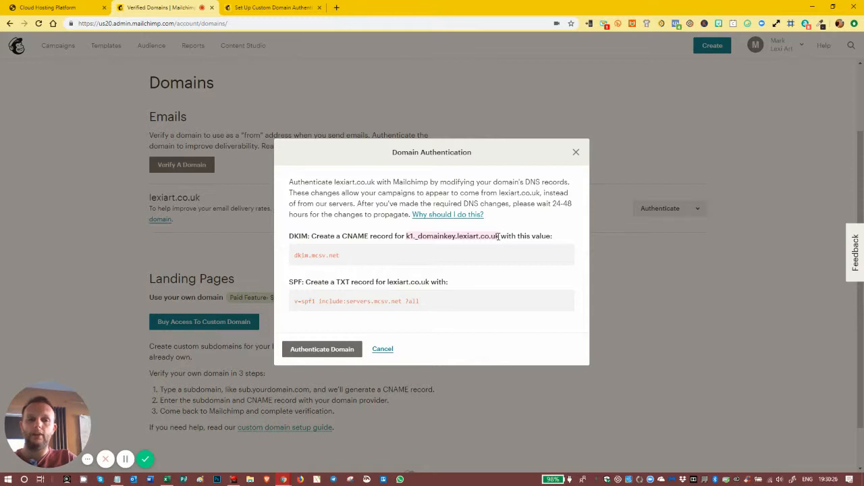
pyautogui.rightClick(468, 237)
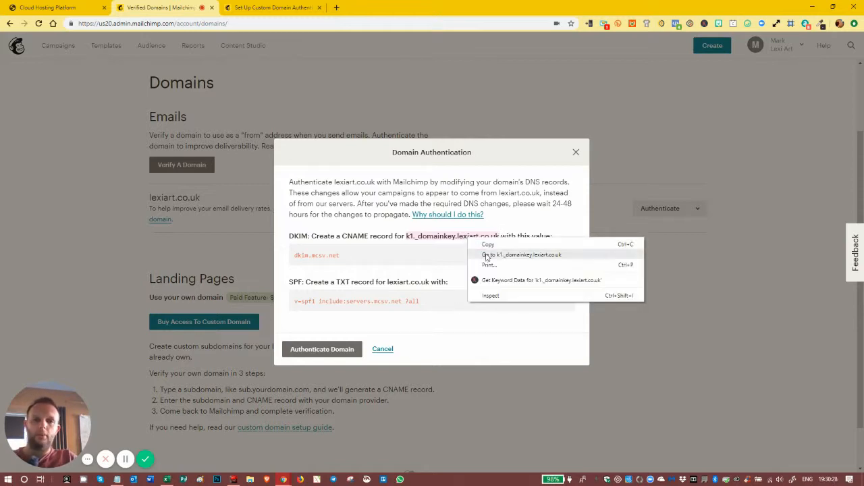
pyautogui.click(488, 245)
pyautogui.click(46, 7)
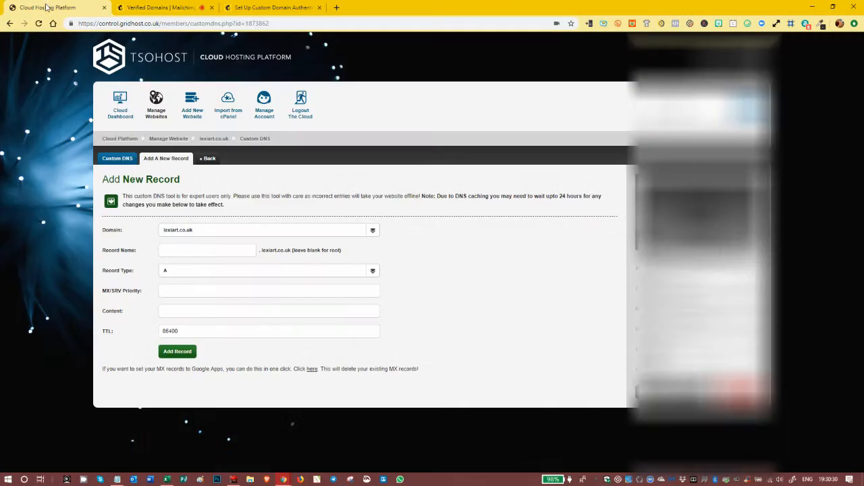
pyautogui.click(178, 252)
pyautogui.rightClick(179, 254)
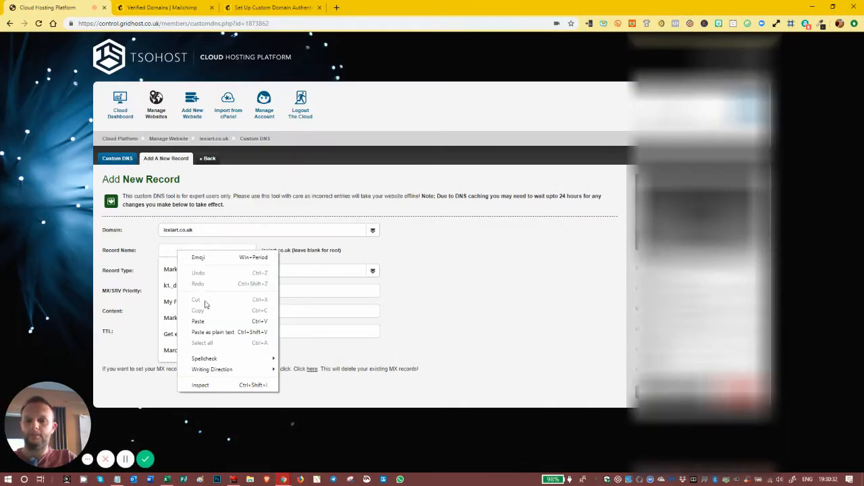
pyautogui.click(203, 320)
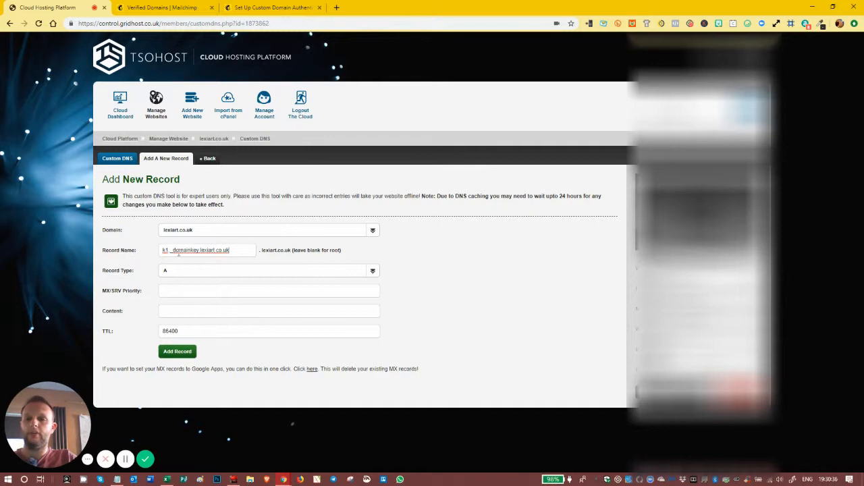
# Shorten the record name to k1._domainkey by removing the domain part that the form already appends
pyautogui.moveTo(261, 251); pyautogui.dragTo(292, 255)
pyautogui.click(239, 255)
pyautogui.press('BackSpace')
pyautogui.press('BackSpace')
pyautogui.press('BackSpace')
pyautogui.press('BackSpace')
pyautogui.press('BackSpace')
pyautogui.press('BackSpace')
pyautogui.press('BackSpace')
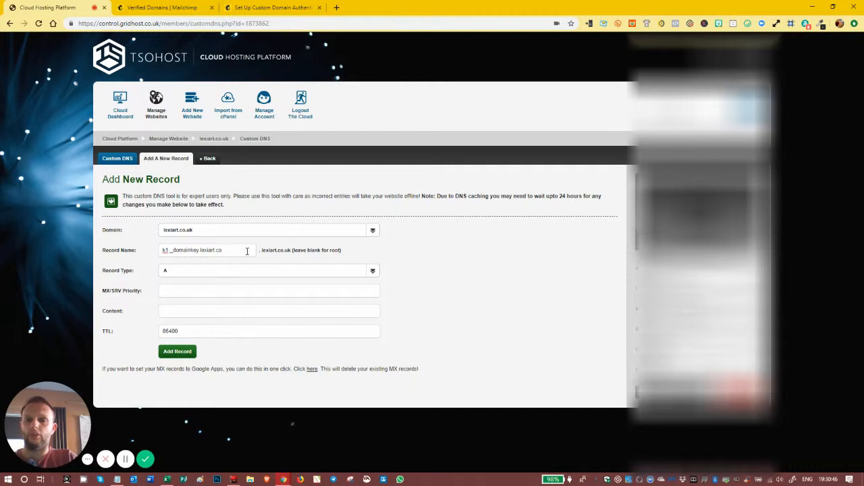
pyautogui.press('BackSpace')
pyautogui.press('BackSpace')
pyautogui.press('BackSpace')
pyautogui.press('BackSpace')
pyautogui.press('BackSpace')
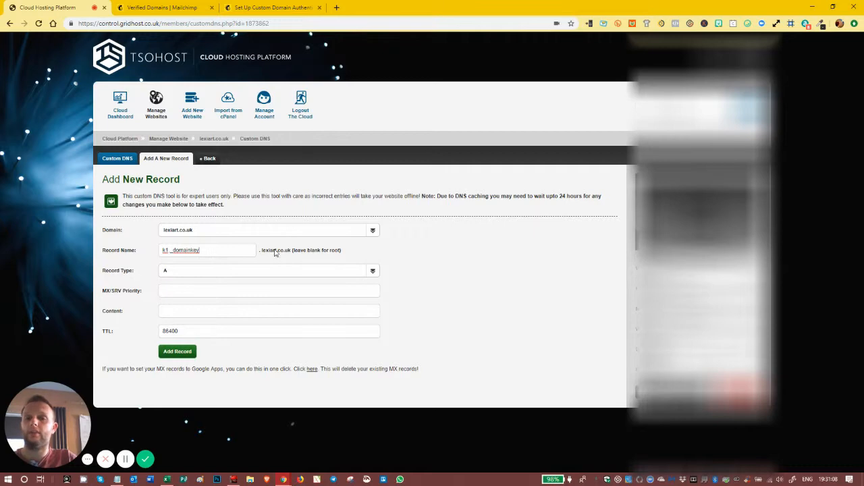
# Check the required DKIM record type in Mailchimp and set the new TSOHOST record's type to CNAME
pyautogui.click(167, 9)
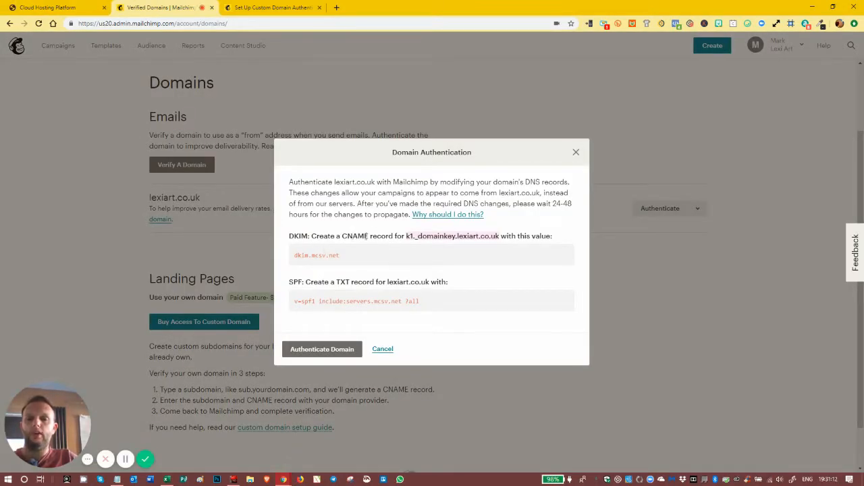
pyautogui.click(42, 8)
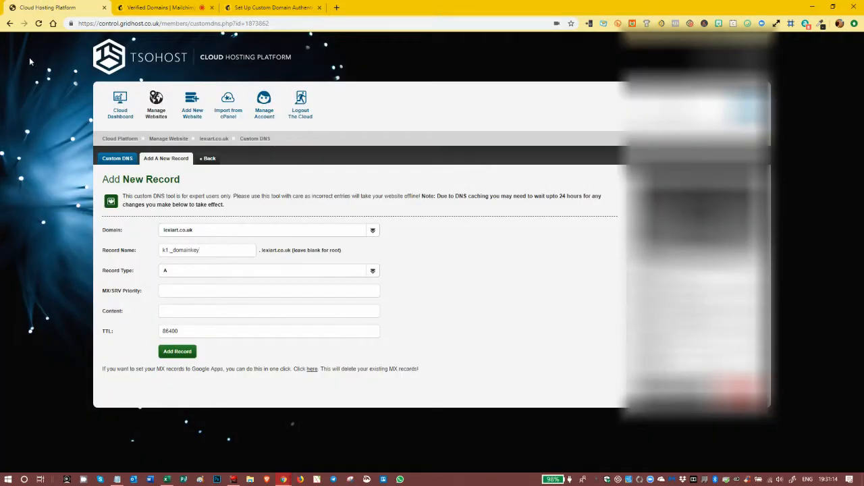
pyautogui.click(198, 274)
pyautogui.click(171, 324)
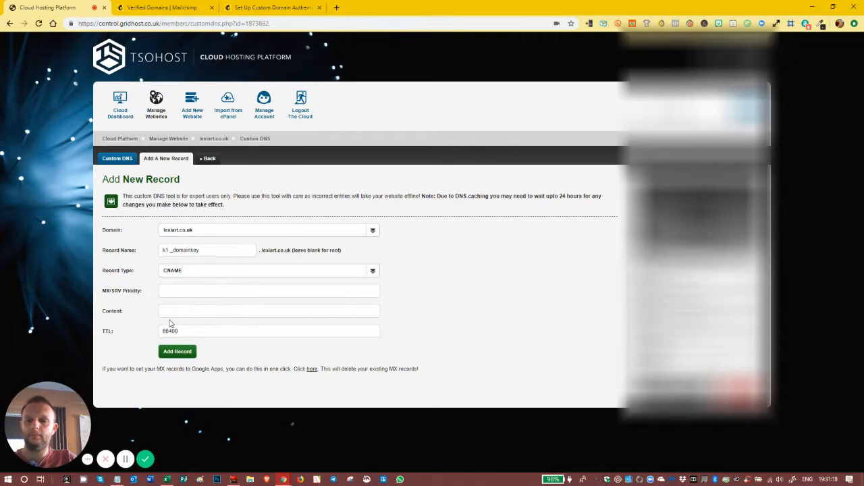
# Copy the DKIM value dkim.mcsv.net from Mailchimp into the content of the new TSOHOST CNAME record
pyautogui.click(138, 9)
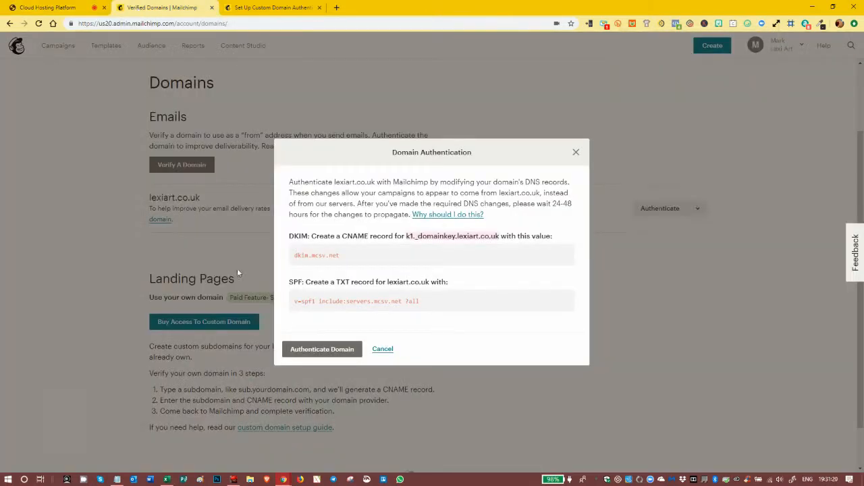
pyautogui.moveTo(350, 256); pyautogui.dragTo(295, 254)
pyautogui.rightClick(297, 255)
pyautogui.click(317, 264)
pyautogui.click(54, 9)
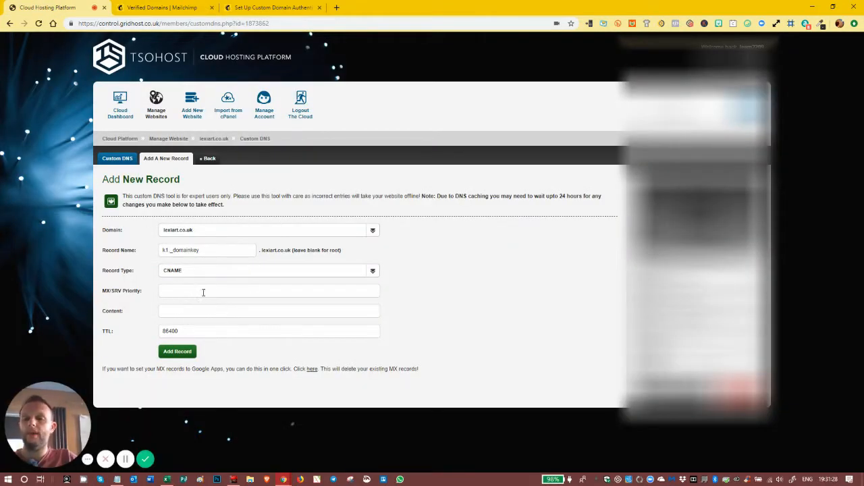
pyautogui.click(191, 311)
pyautogui.rightClick(189, 313)
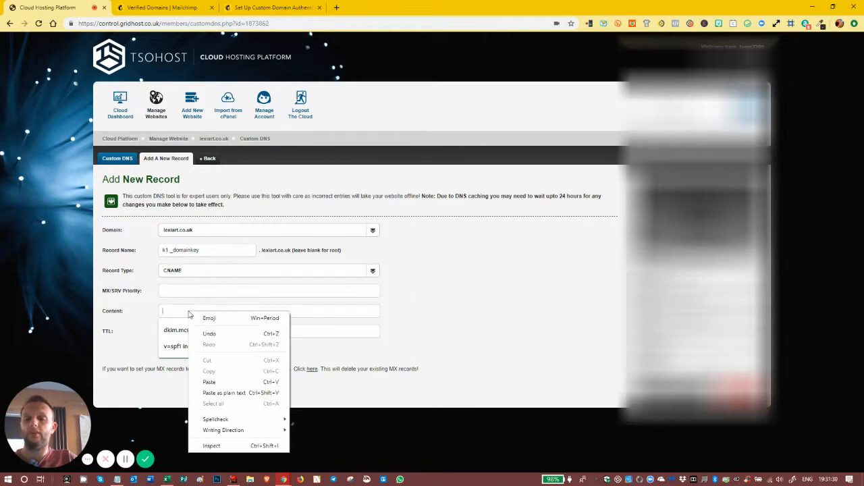
pyautogui.click(210, 382)
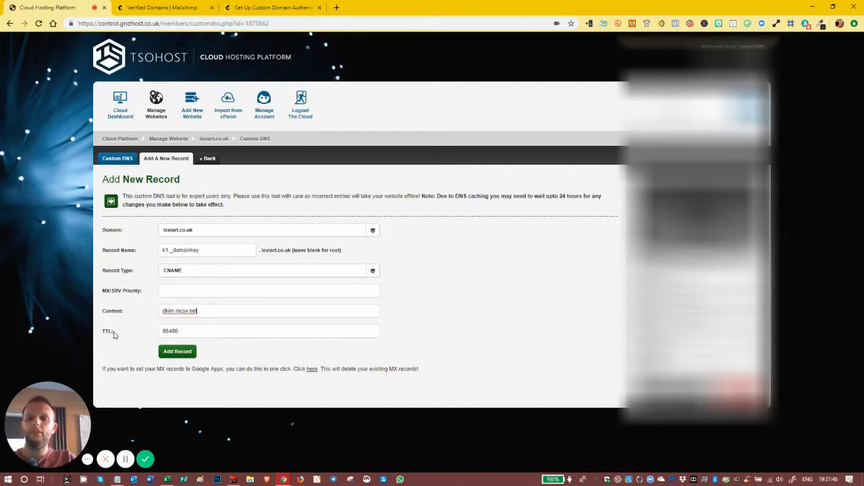
# Set the CNAME record's TTL to 0 and add the record to the lexiart.co.uk DNS
pyautogui.doubleClick(188, 332)
pyautogui.press('BackSpace')
pyautogui.click(178, 350)
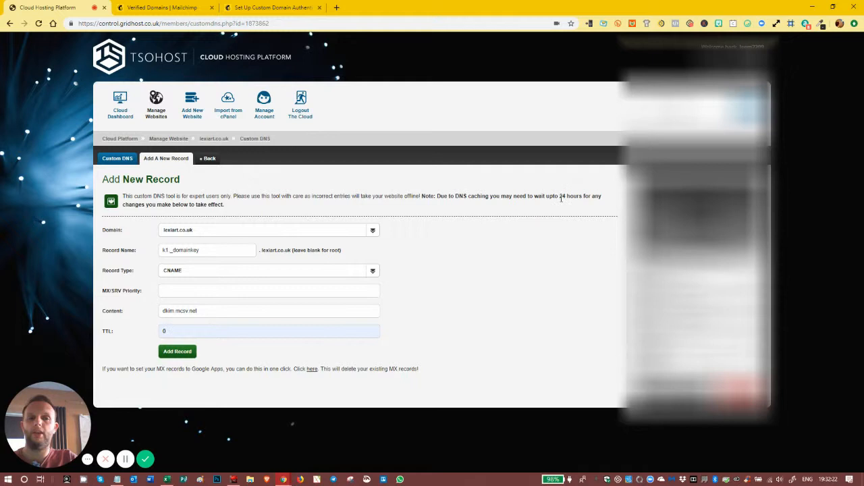
pyautogui.moveTo(560, 197); pyautogui.dragTo(602, 204)
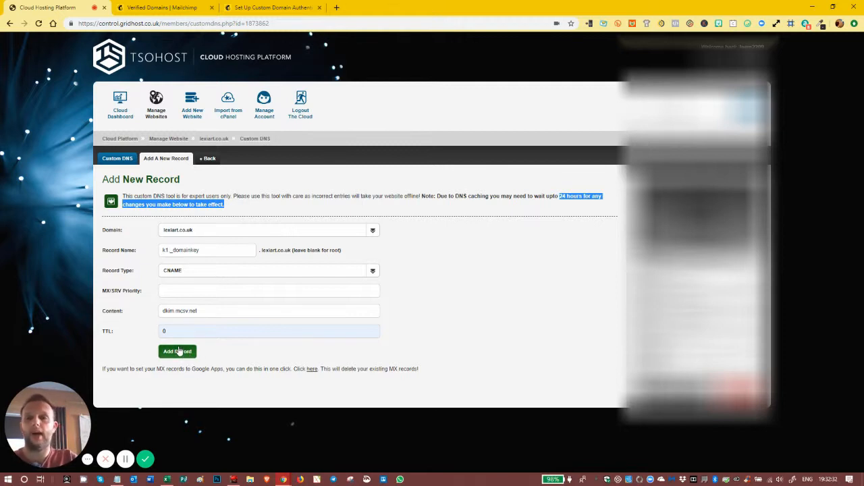
pyautogui.click(143, 8)
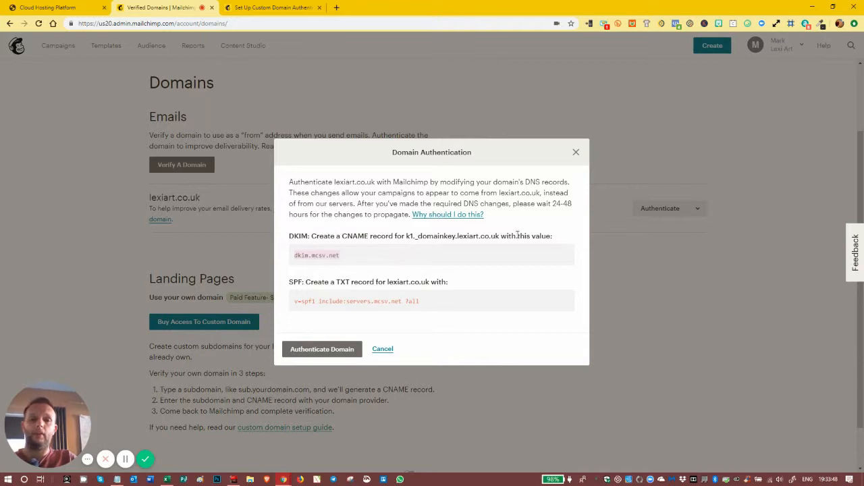
pyautogui.click(34, 6)
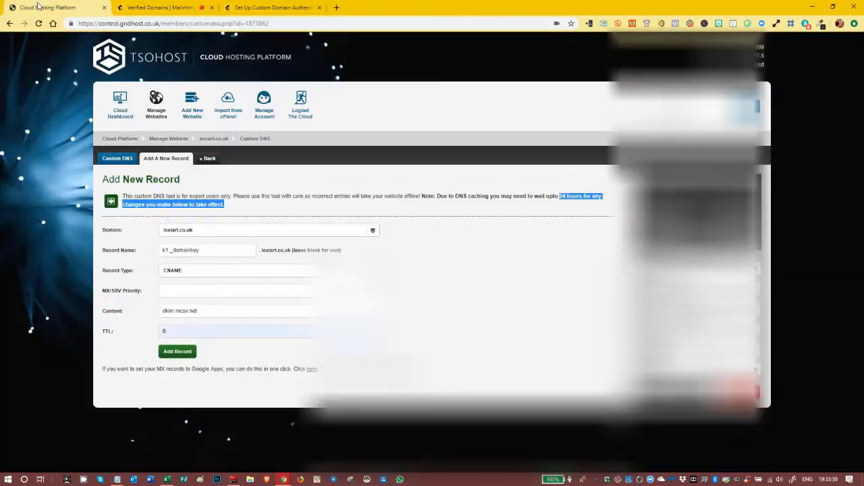
pyautogui.click(178, 352)
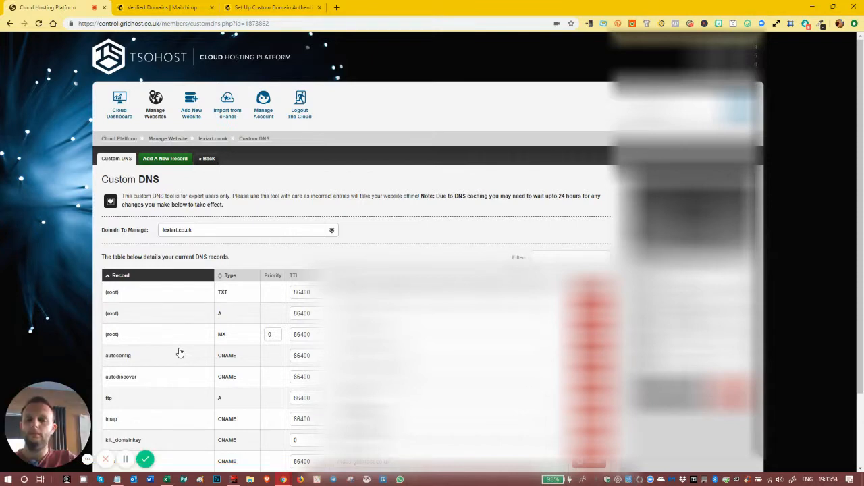
pyautogui.scroll(-2, 218, 344)
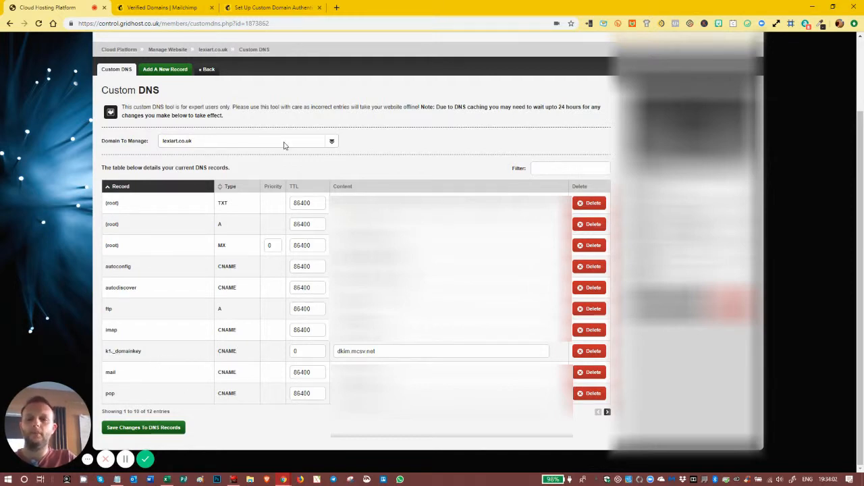
# Copy the SPF value v=spf1 include:servers.mcsv.net ?all from Mailchimp and open a new record form in TSOHOST
pyautogui.click(163, 7)
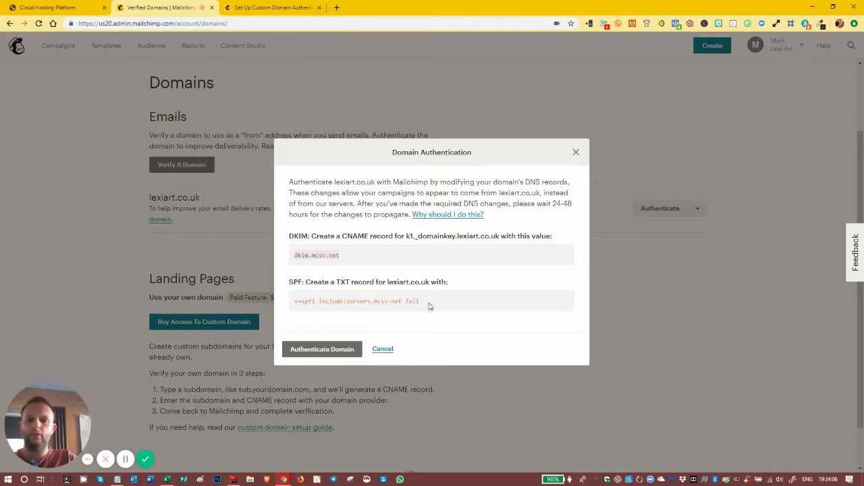
pyautogui.moveTo(433, 303); pyautogui.dragTo(295, 304)
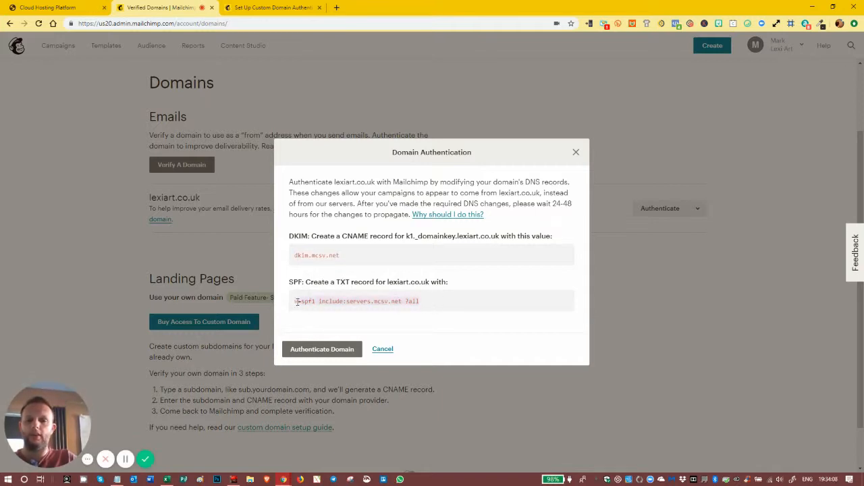
pyautogui.rightClick(310, 306)
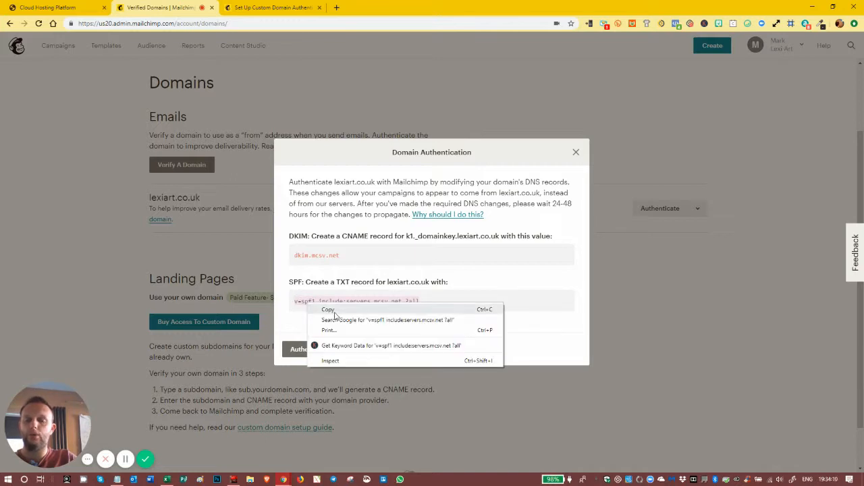
pyautogui.click(332, 310)
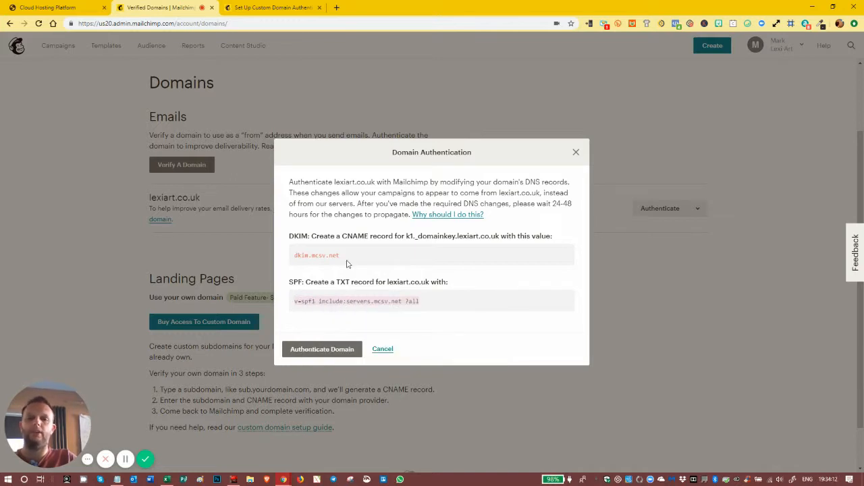
pyautogui.click(44, 8)
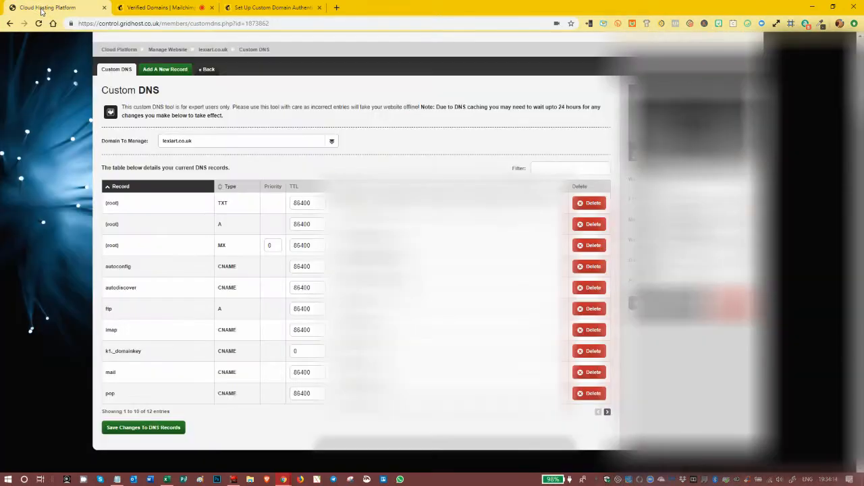
pyautogui.click(160, 70)
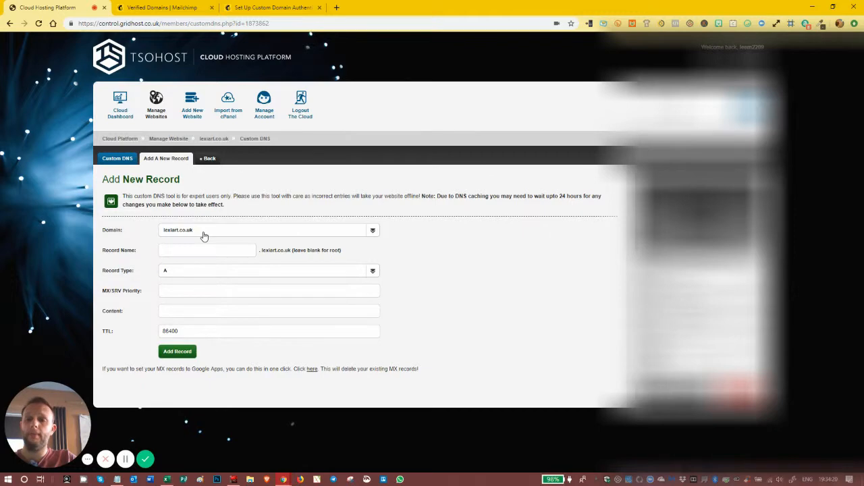
# Check the SPF record requirements in Mailchimp, leave the new TSOHOST record's name blank for root and set its type to TXT
pyautogui.click(142, 8)
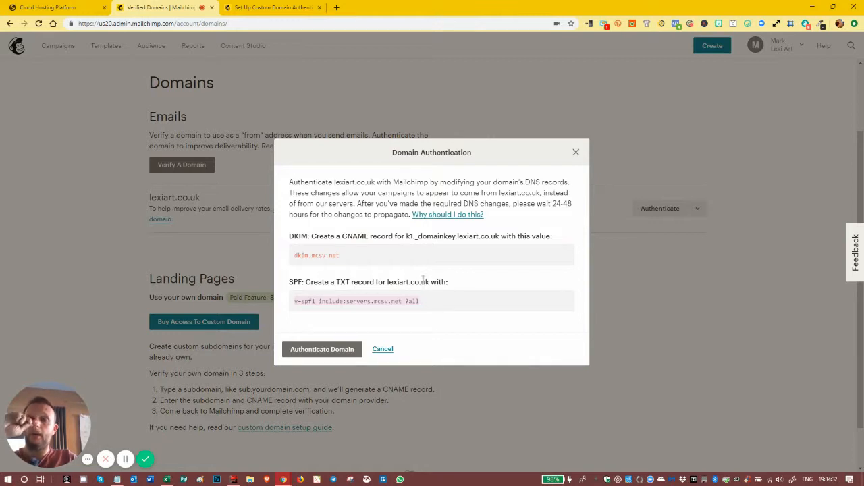
pyautogui.click(46, 8)
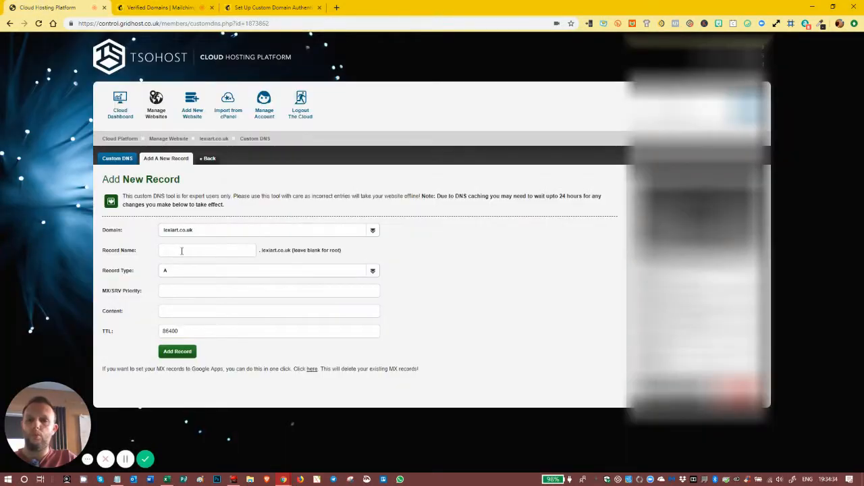
pyautogui.click(179, 249)
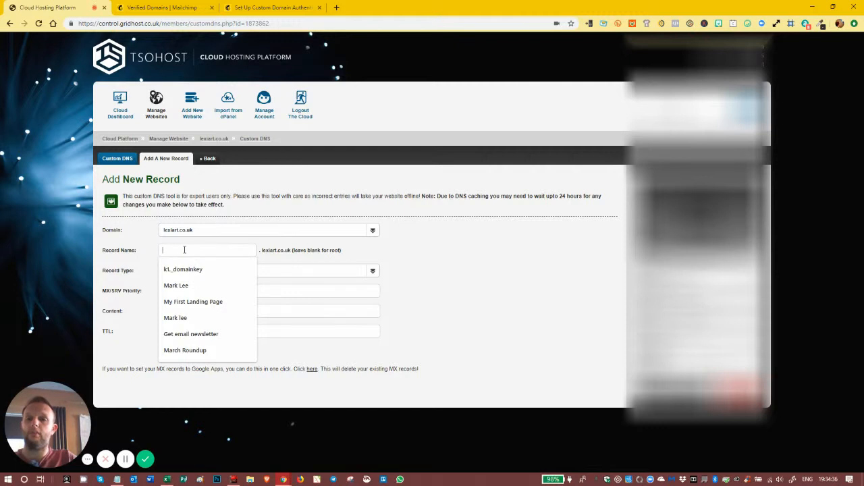
pyautogui.click(369, 254)
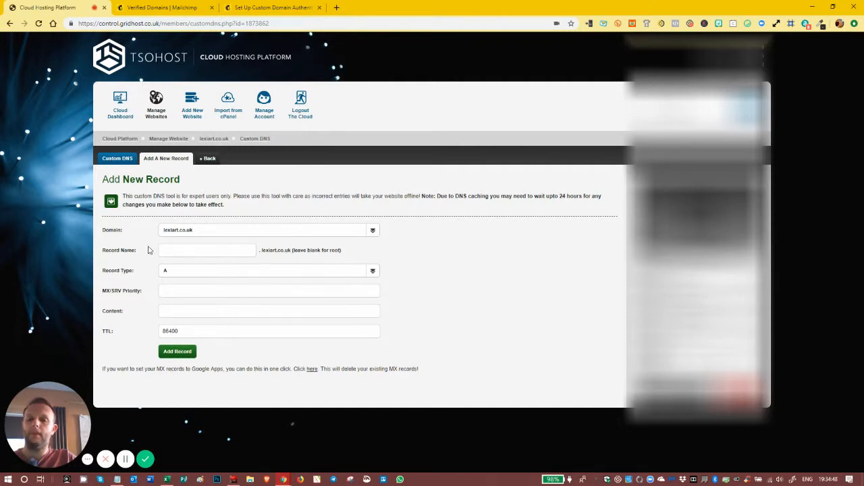
pyautogui.click(185, 272)
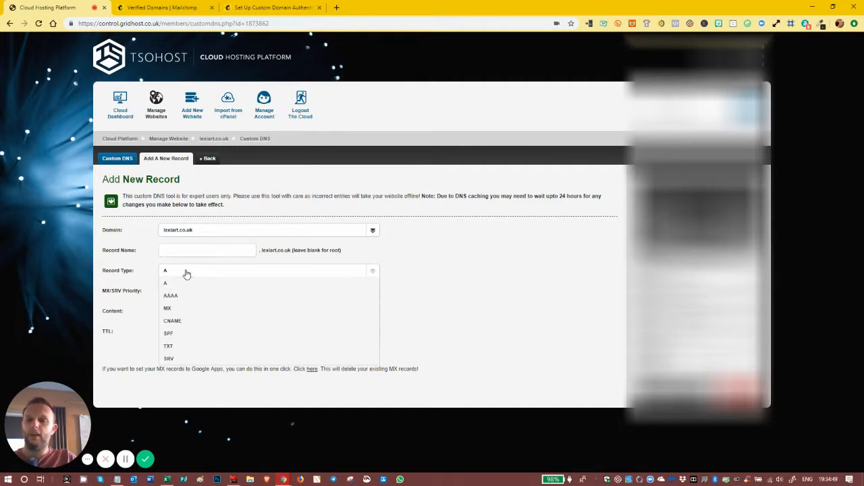
pyautogui.click(173, 346)
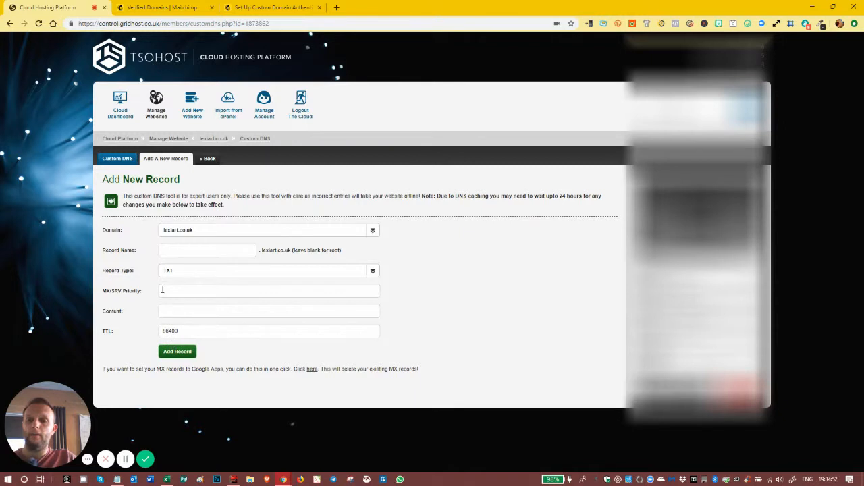
# Fill the TXT record's content with v=spf1 include:servers.mcsv.net ?all and check it against Mailchimp's SPF instructions
pyautogui.click(172, 311)
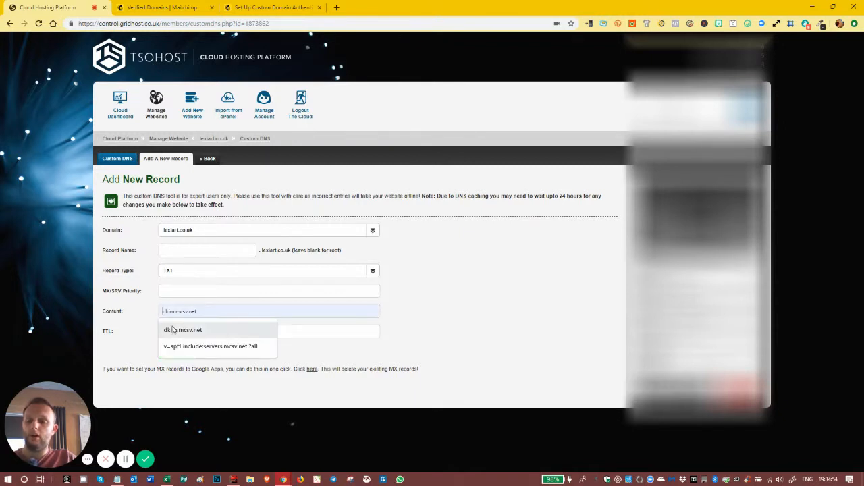
pyautogui.click(213, 353)
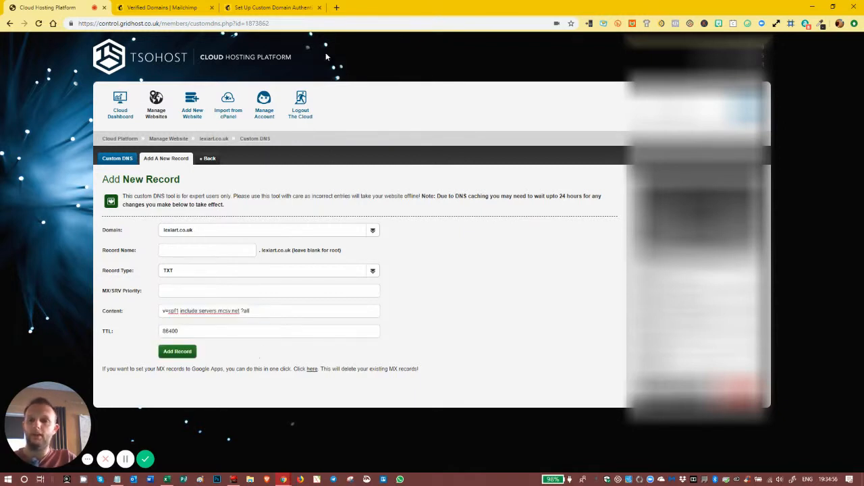
pyautogui.click(162, 8)
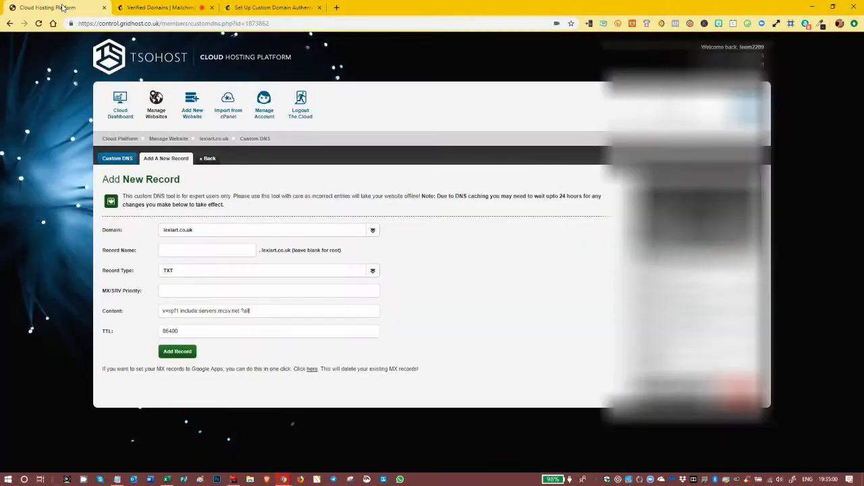
pyautogui.click(48, 7)
# Set the TXT record's TTL to 0 and add the record to the lexiart.co.uk DNS
pyautogui.doubleClick(186, 336)
pyautogui.press('BackSpace')
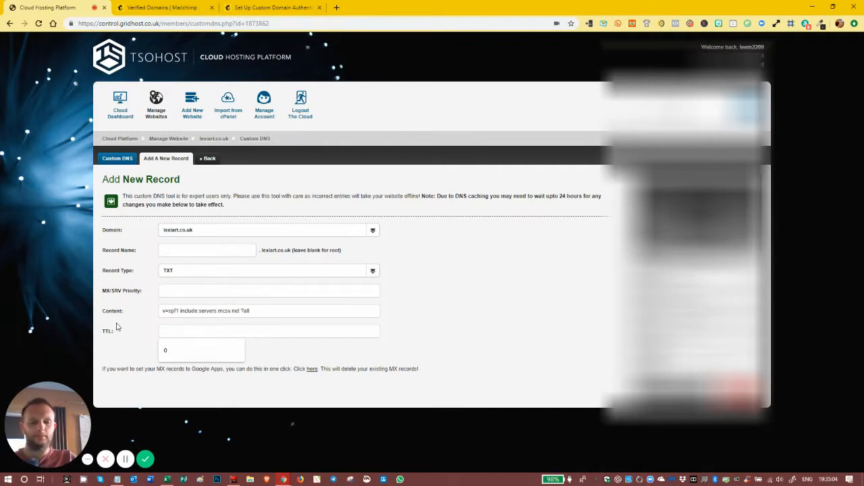
pyautogui.write('0')
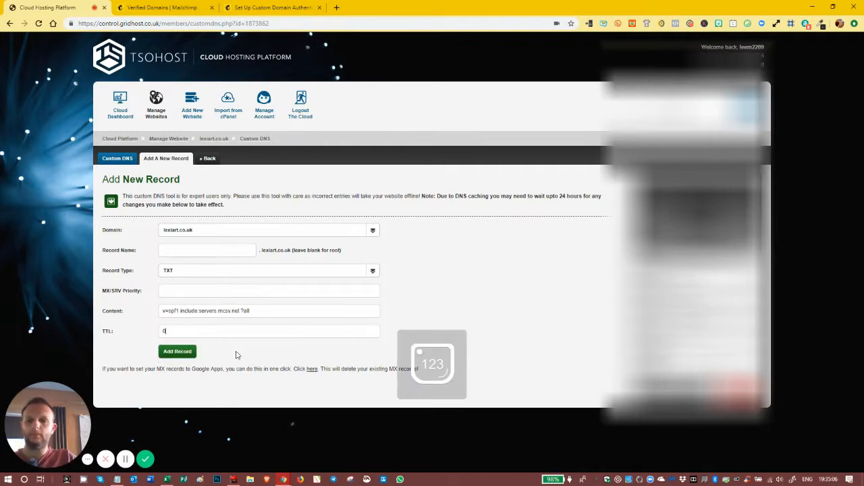
pyautogui.click(179, 354)
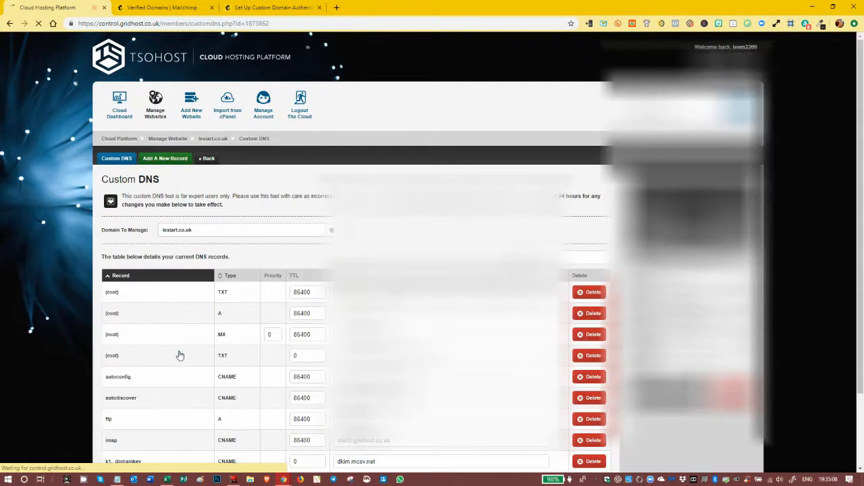
pyautogui.scroll(-2, 270, 331)
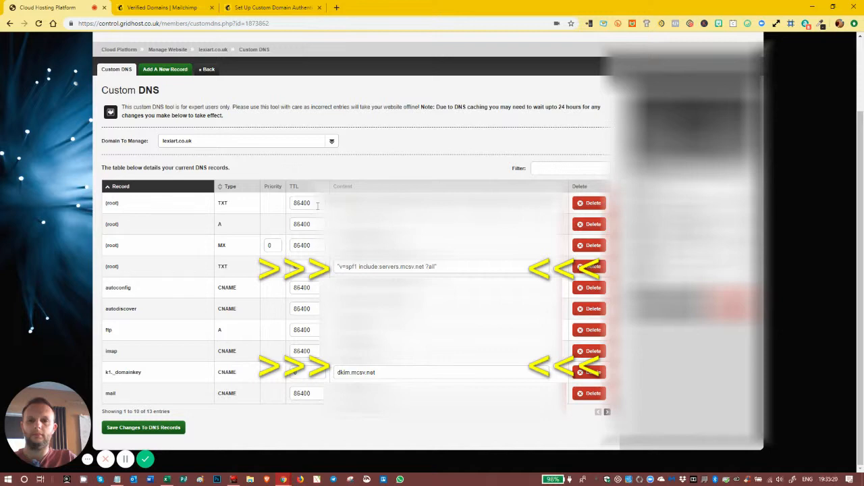
# Switch to Mailchimp, run the domain authentication for lexiart.co.uk and return to the Mailchimp home page
pyautogui.click(150, 12)
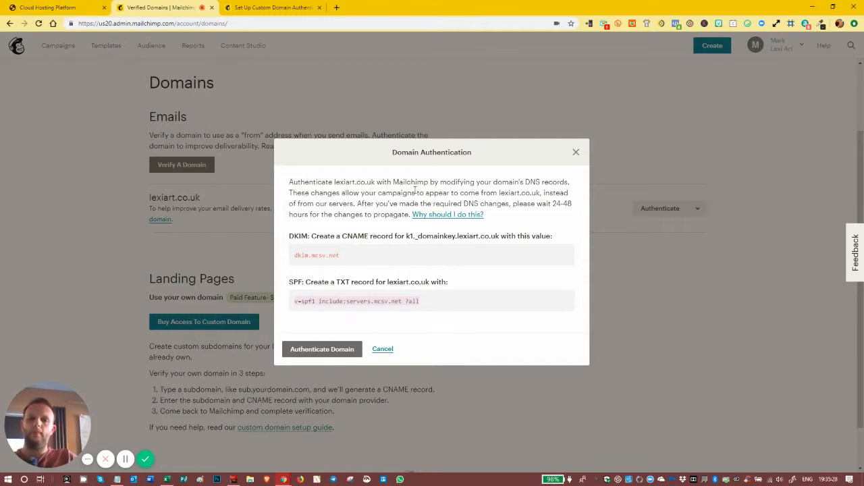
pyautogui.click(318, 351)
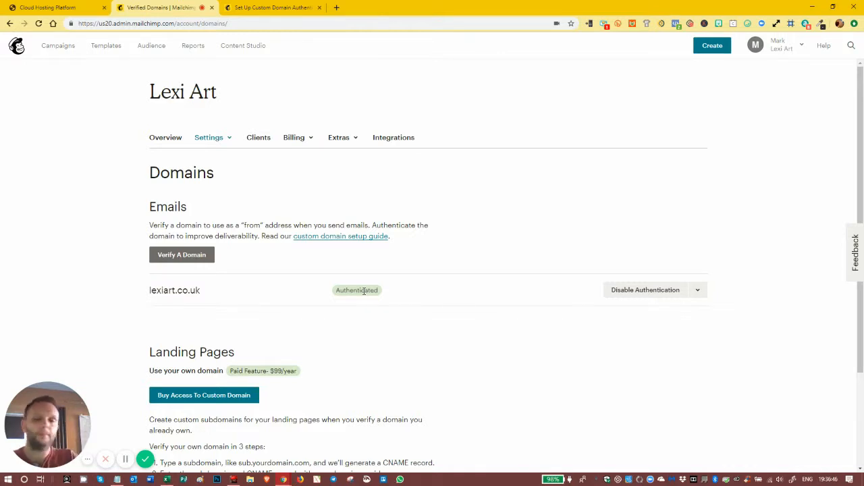
pyautogui.click(19, 47)
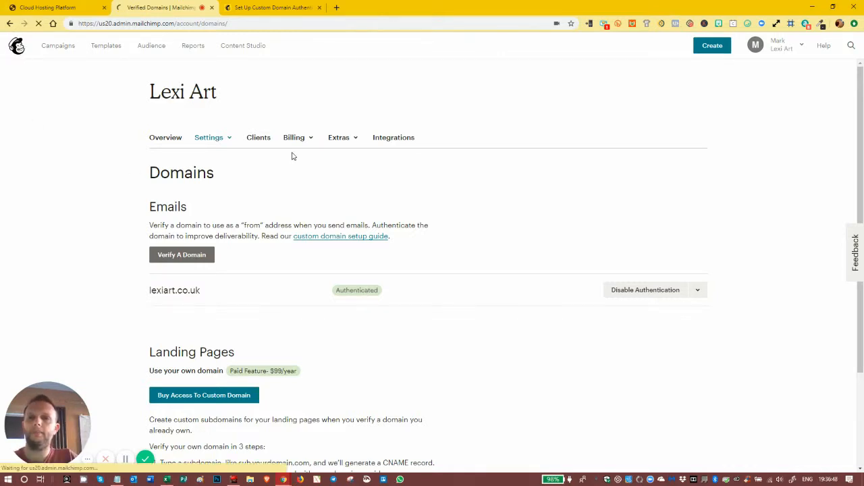